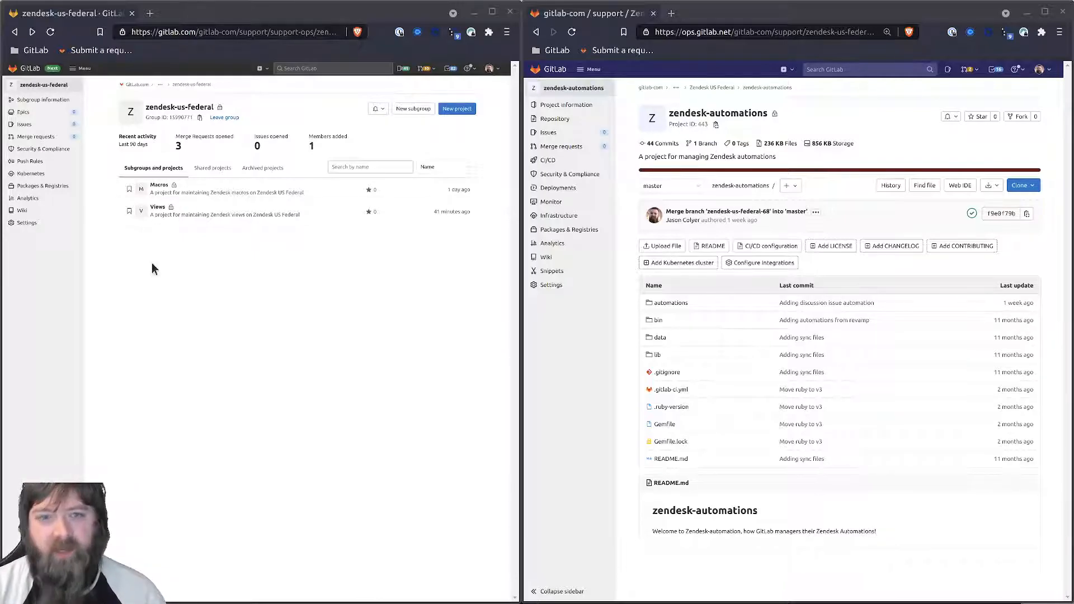
- Create a blank project 'Automations' described 'For syncing zendesk automations for Zendesk US Federal', with no README
click(185, 308)
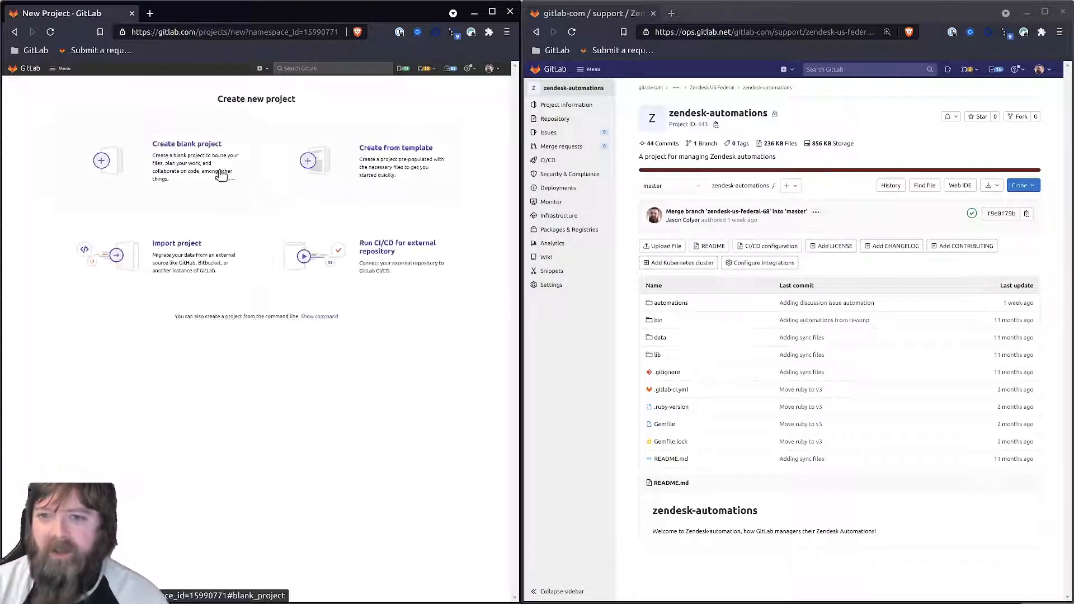
click(181, 165)
click(171, 119)
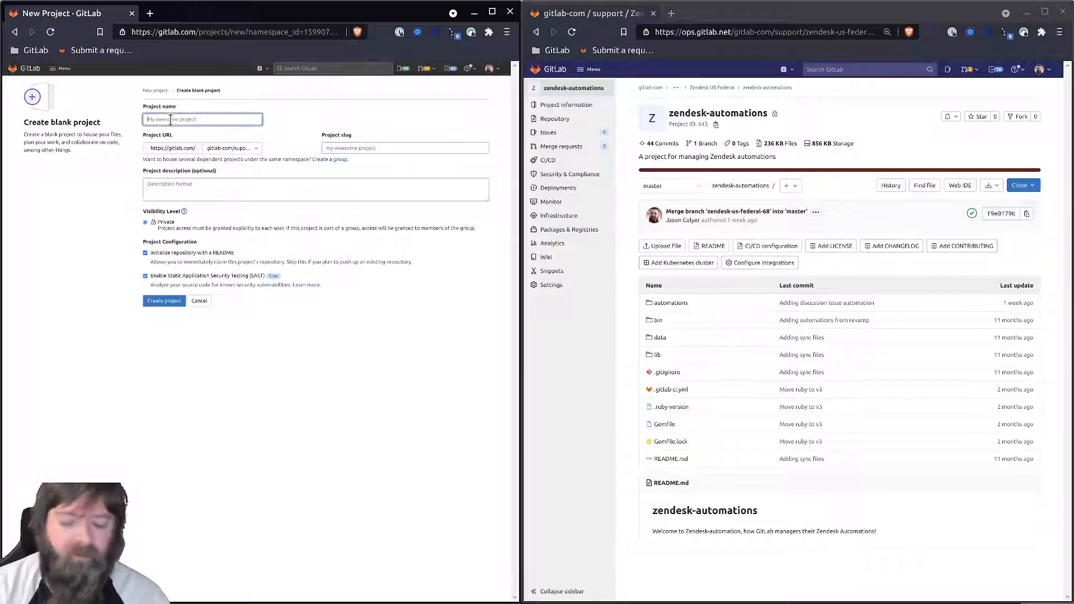
text(Automati)
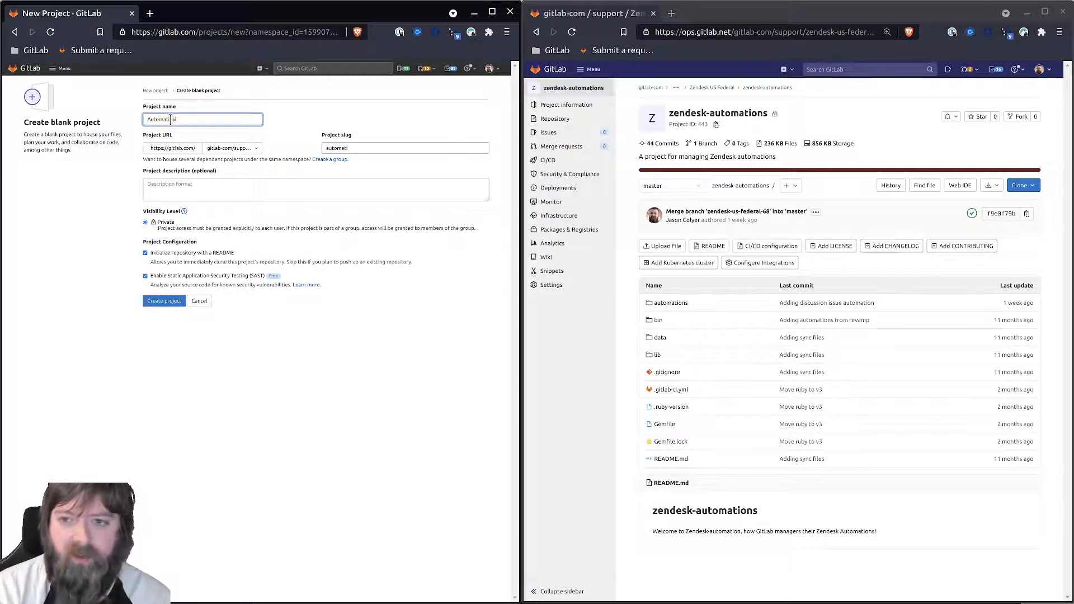
text(ons)
click(179, 191)
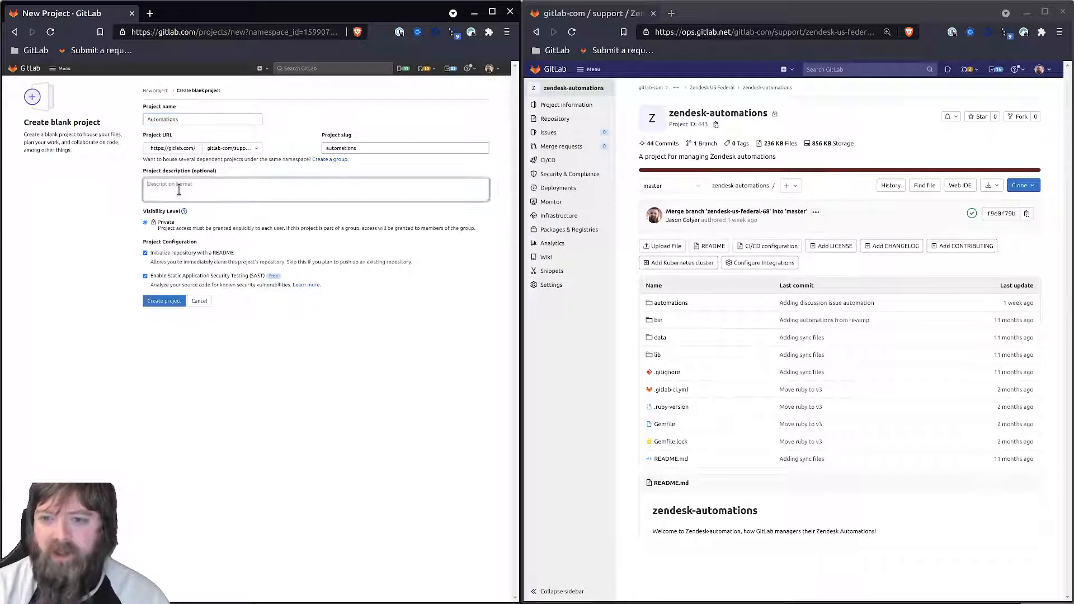
text(For sycning)
key(ctrl+BackSpace)
text(syncing Zendesk automa)
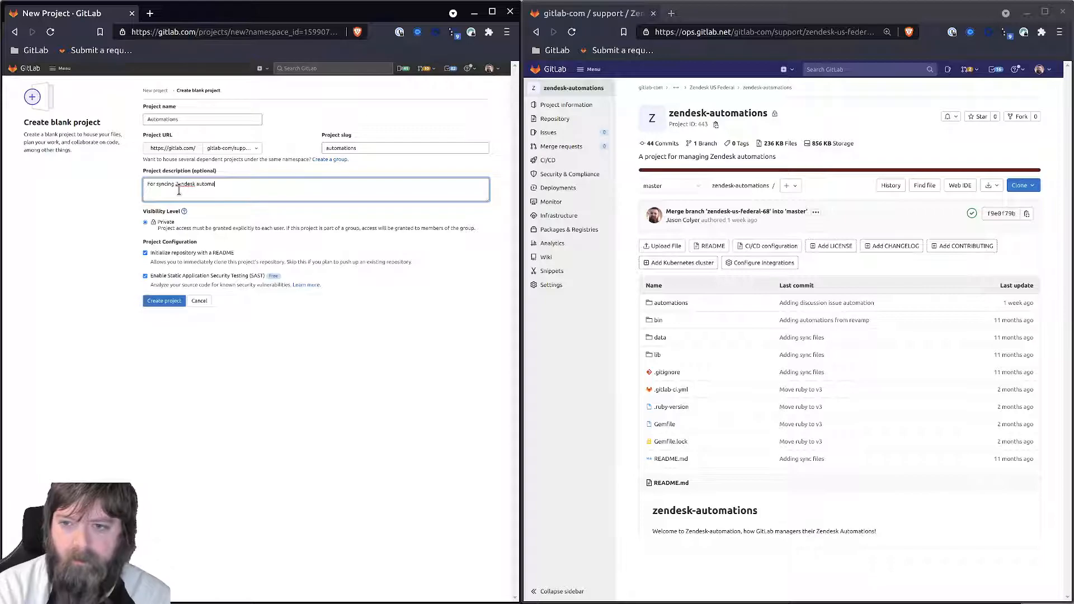
text(tions for Zendesk US FEderal)
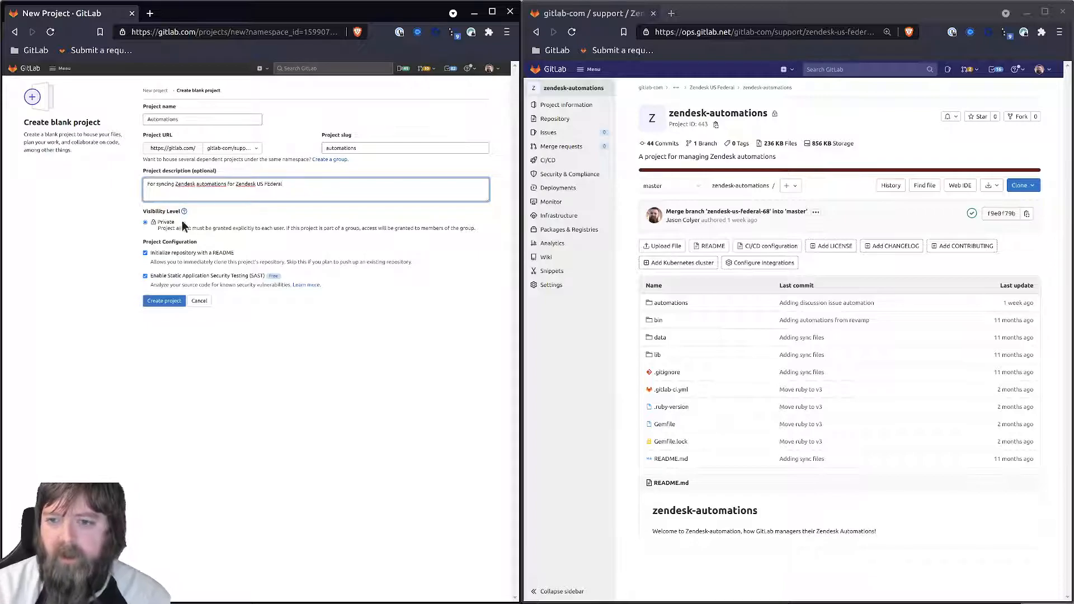
click(147, 253)
click(163, 302)
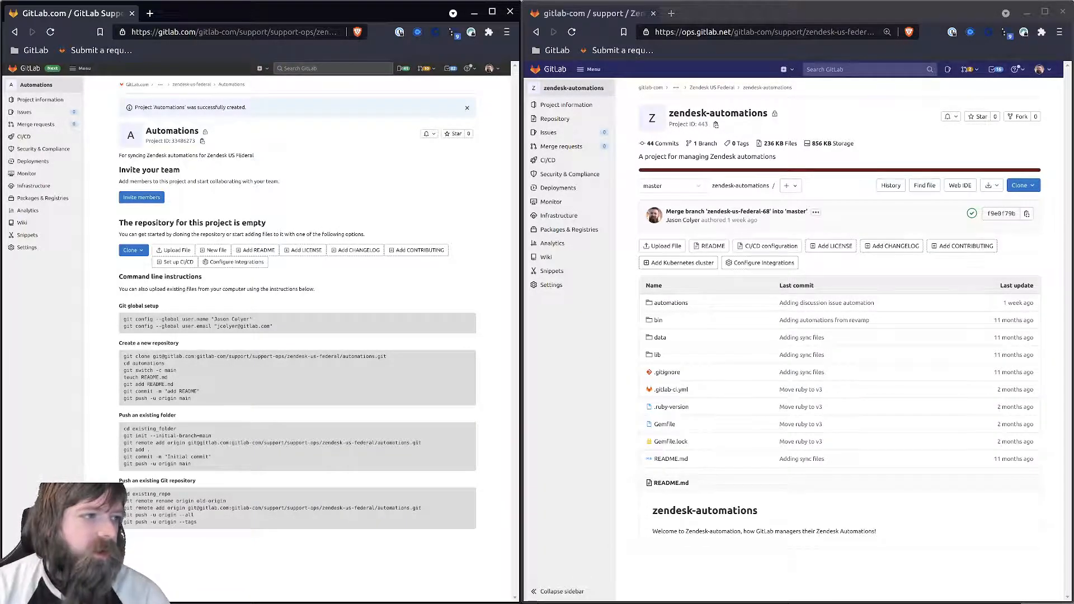
- Create a Maintainer access token named Mirroring with all API, repository and registry scopes on ops zendesk-automations
key(alt+Tab)
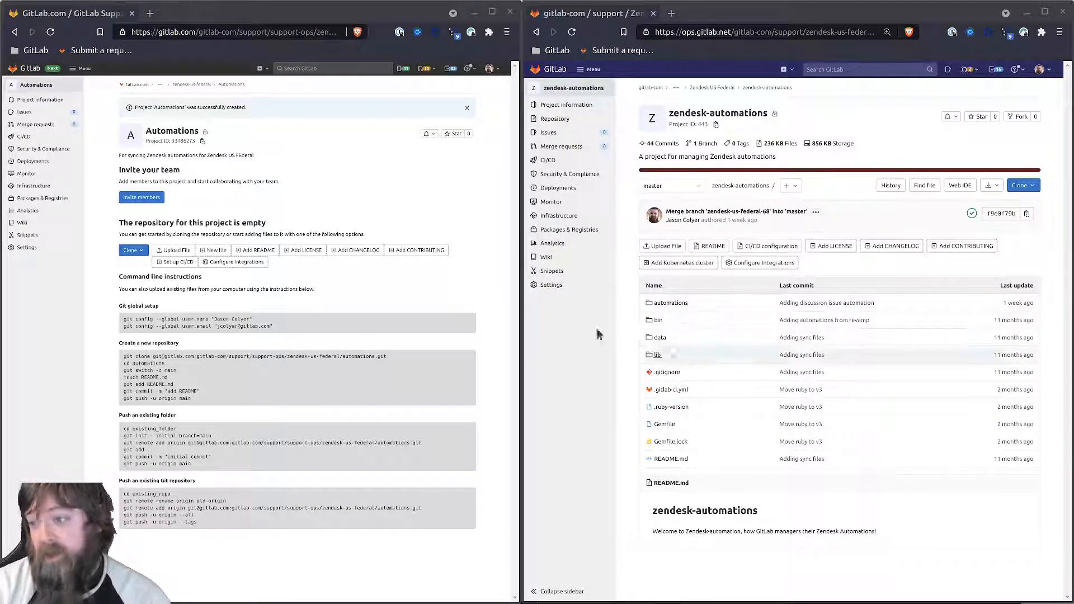
mouse_move(554, 286)
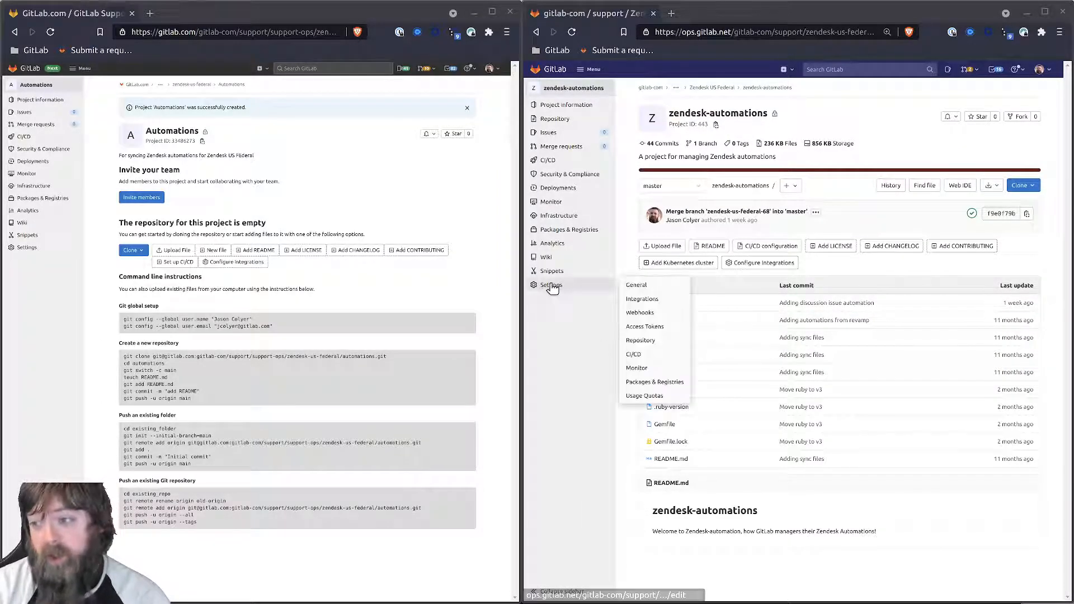
click(643, 329)
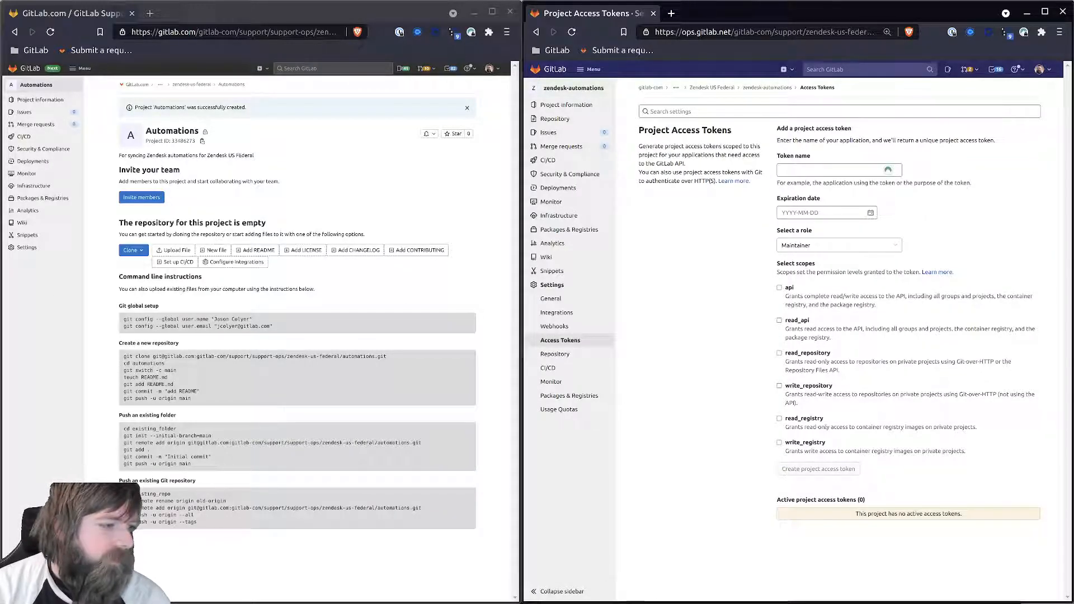
click(797, 171)
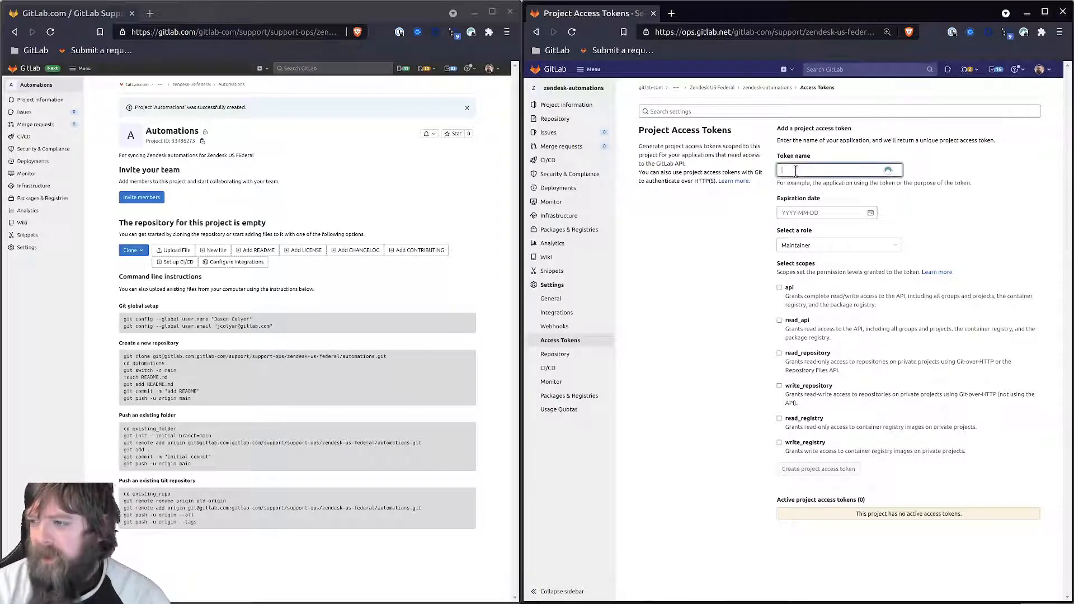
text(Mirroring)
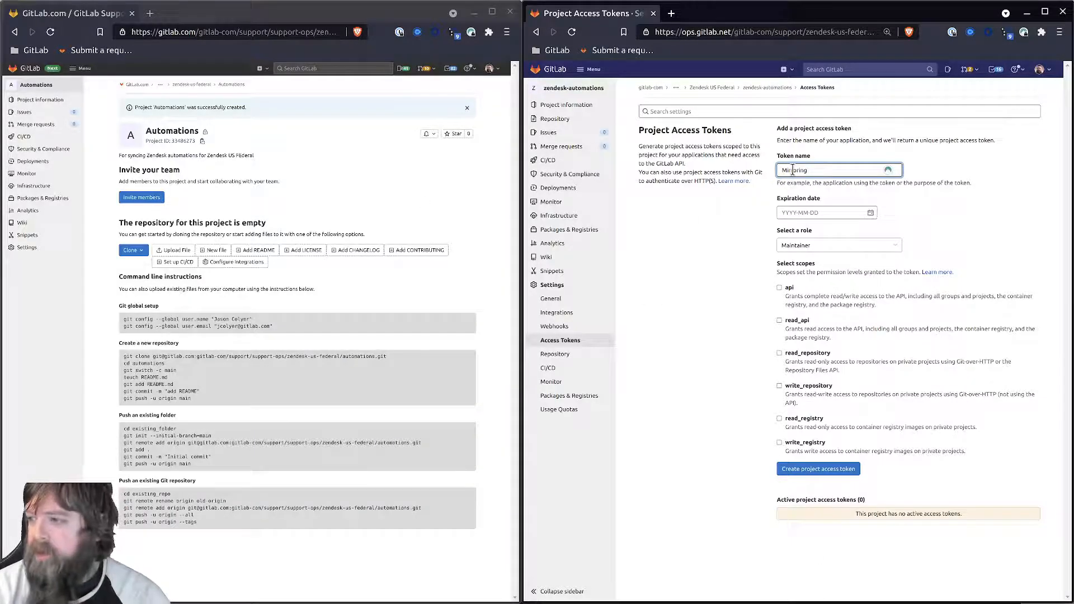
click(747, 220)
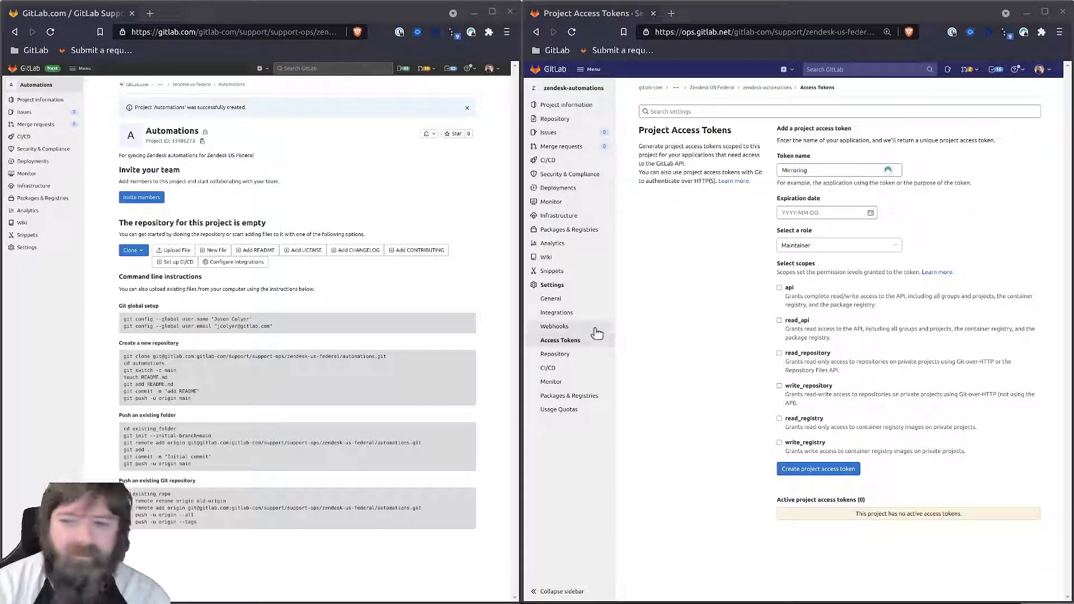
click(699, 387)
click(800, 470)
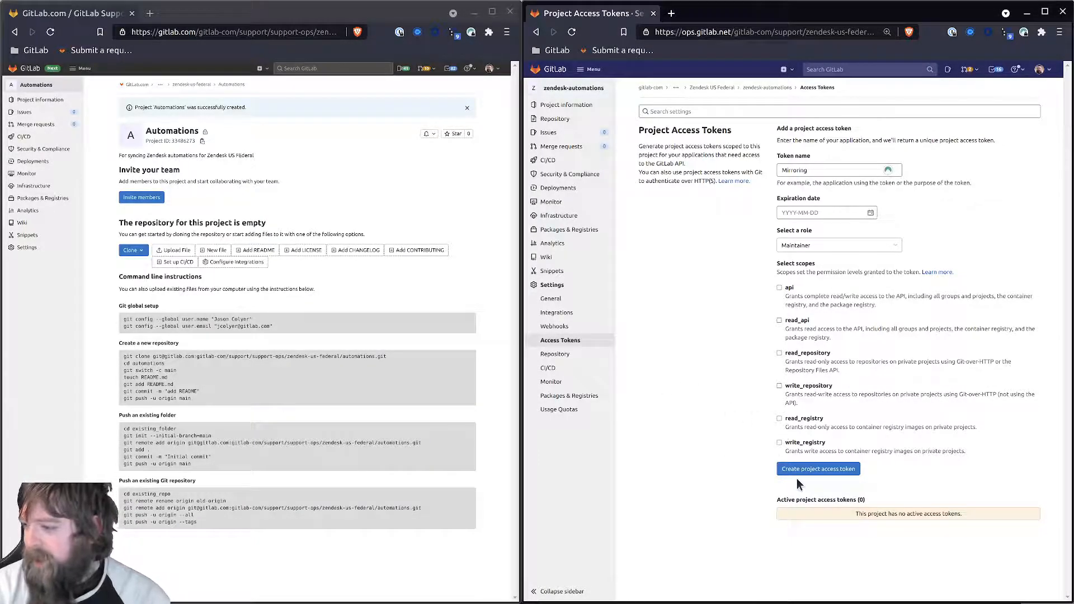
scroll(874, 537, down, 2)
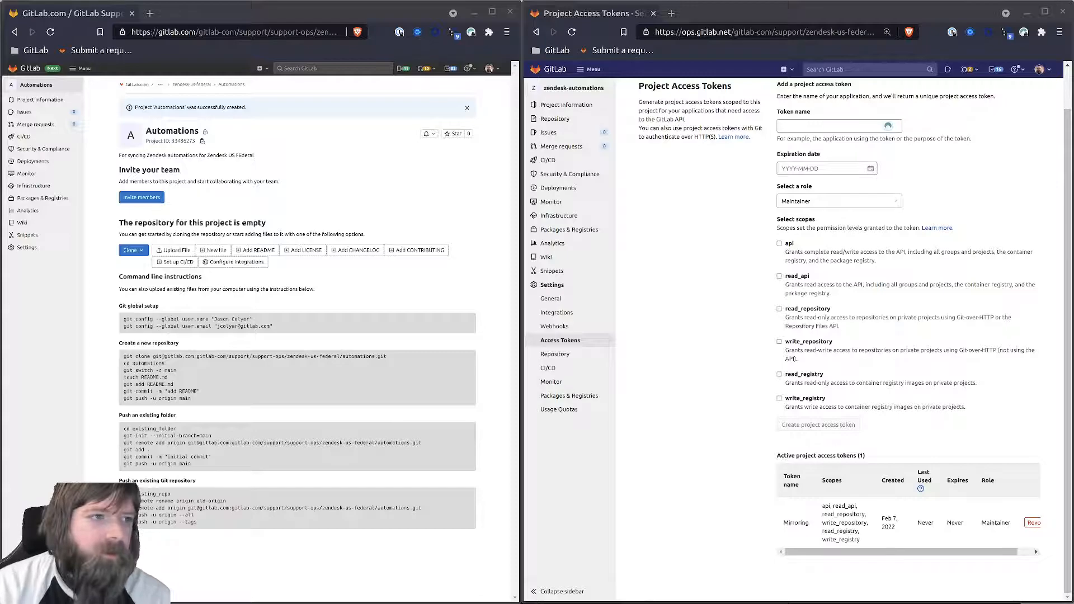
mouse_move(34, 252)
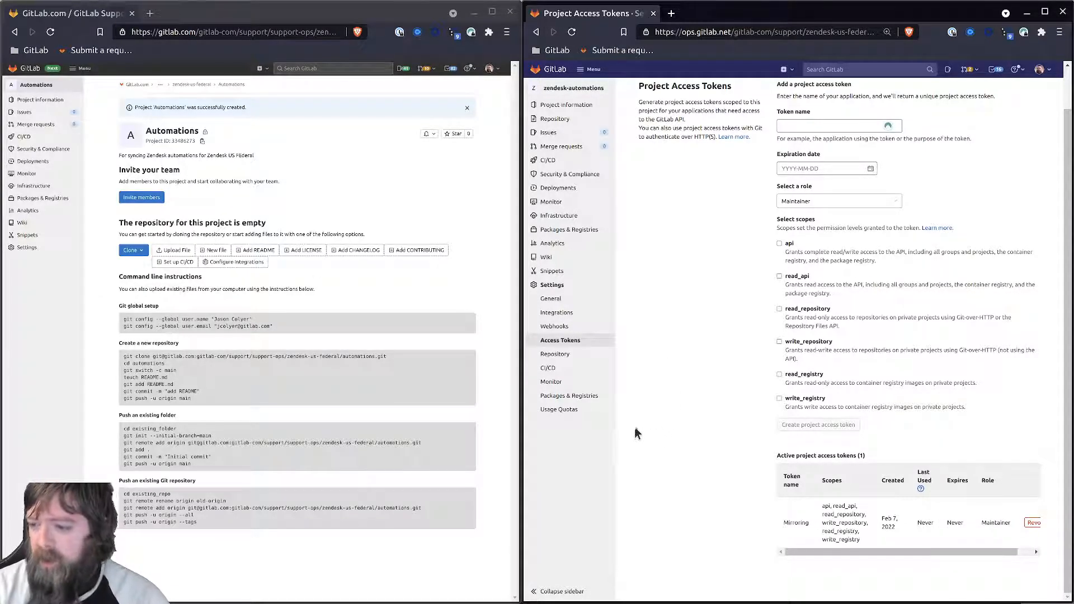
- Unprotect the master branch in the ops zendesk-automations repository settings
click(562, 354)
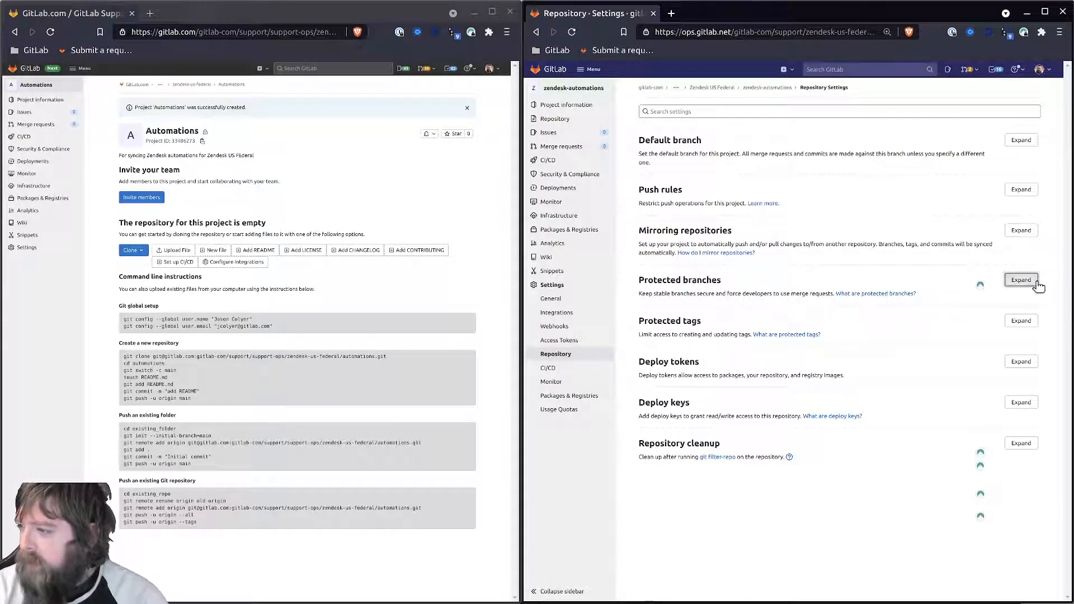
click(1022, 280)
scroll(721, 420, down, 2)
click(966, 475)
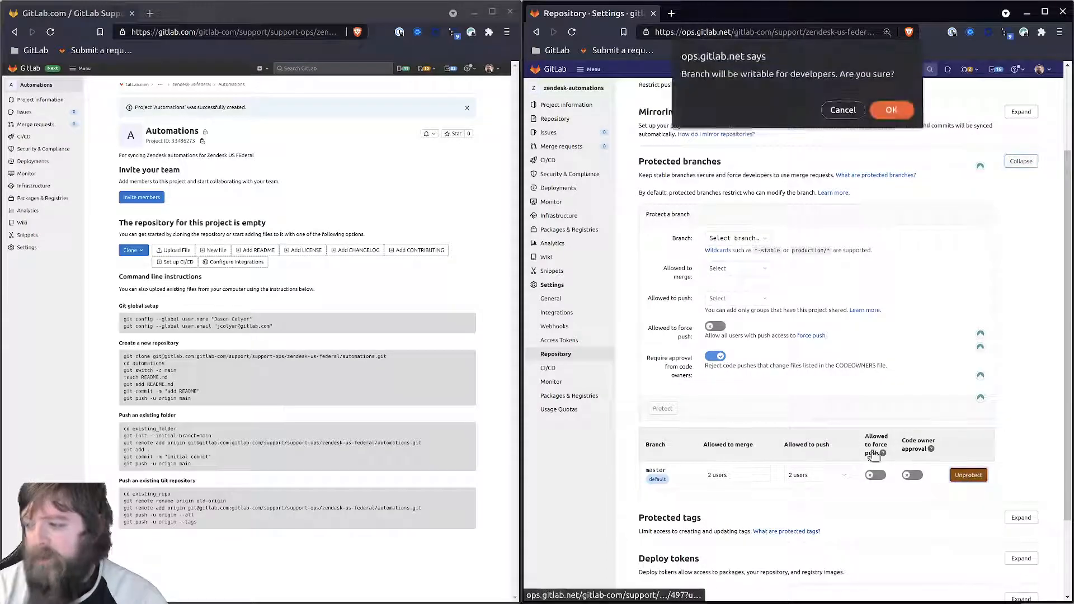
click(891, 109)
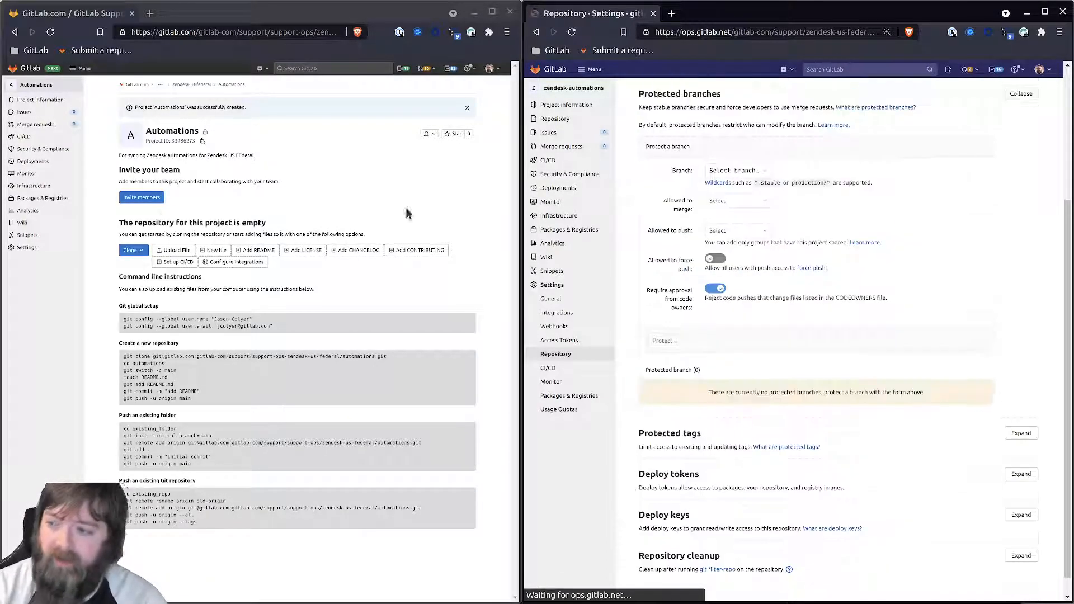
scroll(728, 381, up, 4)
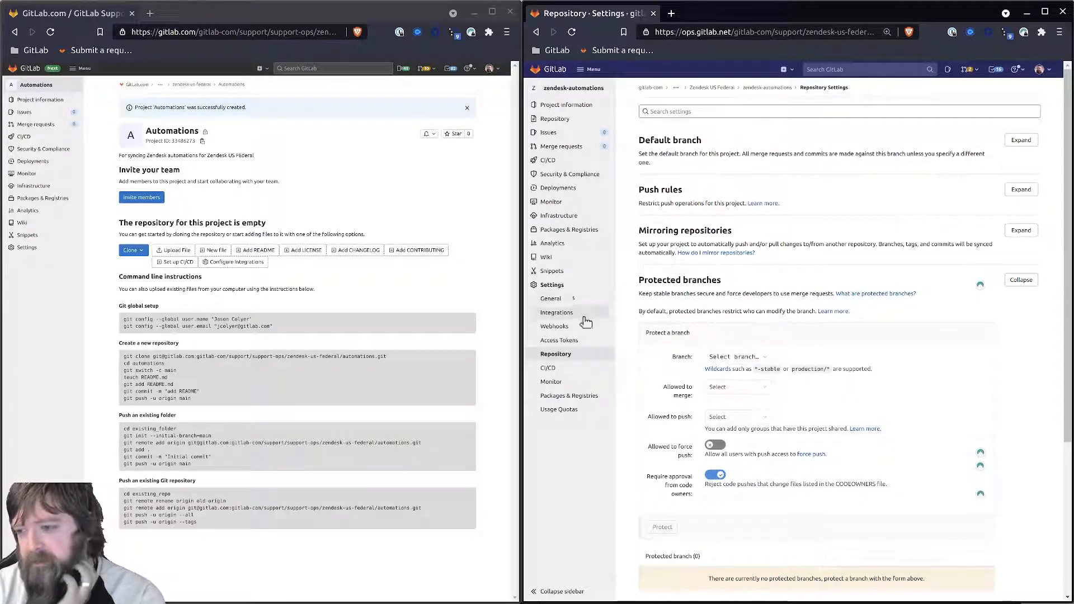
- Add a CI/CD variable RUN_JOB with value true
click(557, 371)
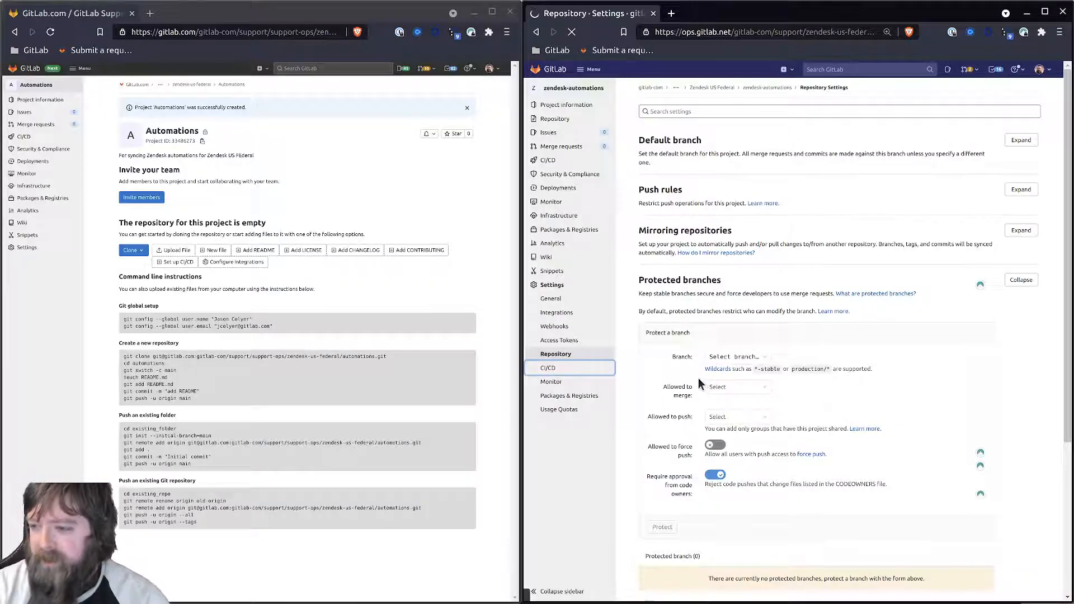
click(1021, 353)
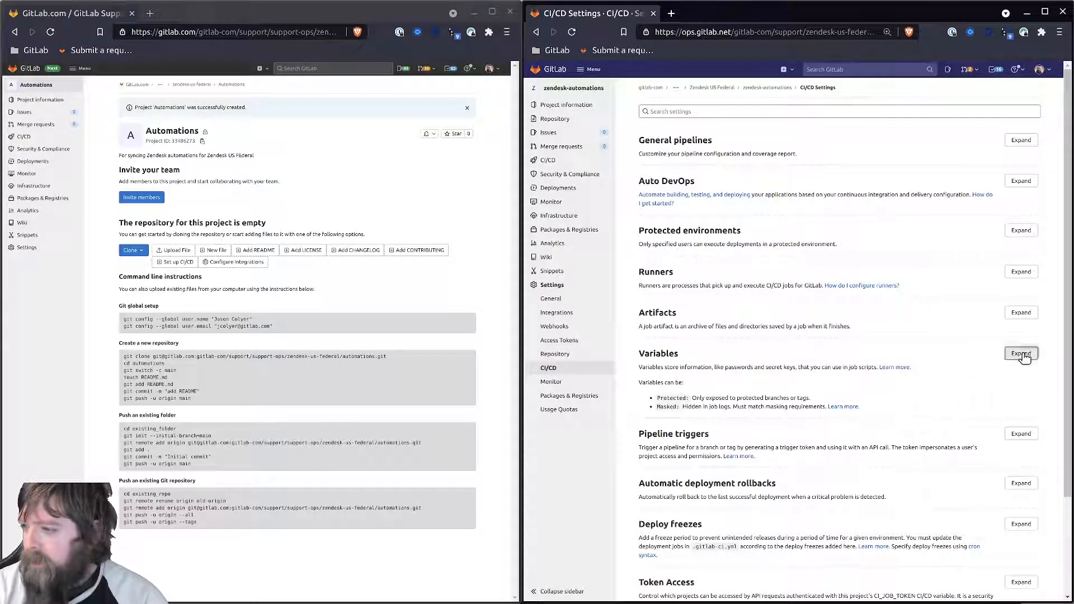
scroll(727, 412, down, 3)
click(662, 339)
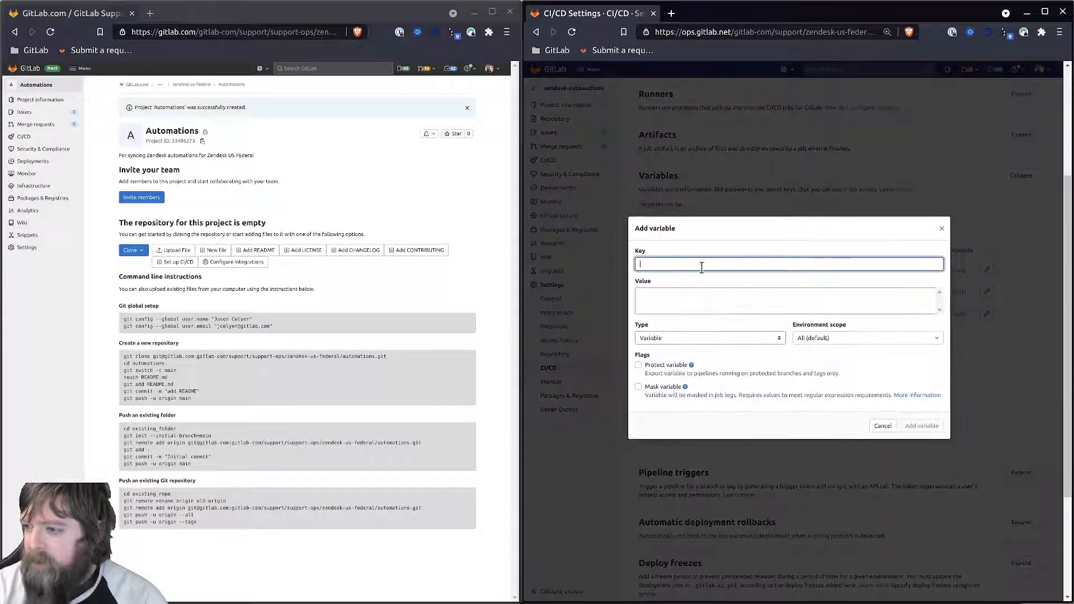
text(RUN)
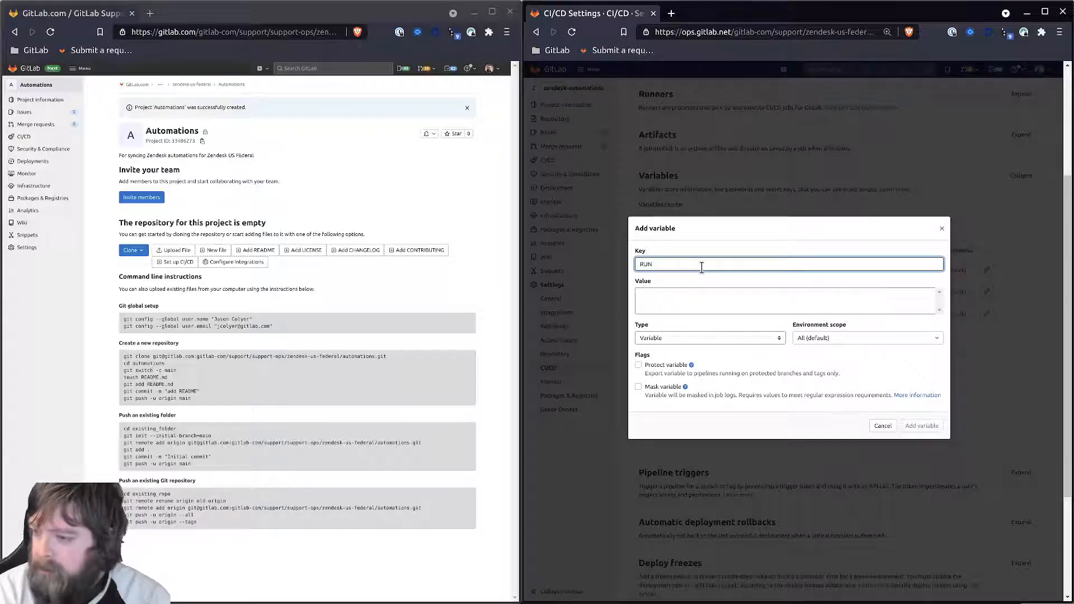
text(_JOB)
click(725, 297)
text(true)
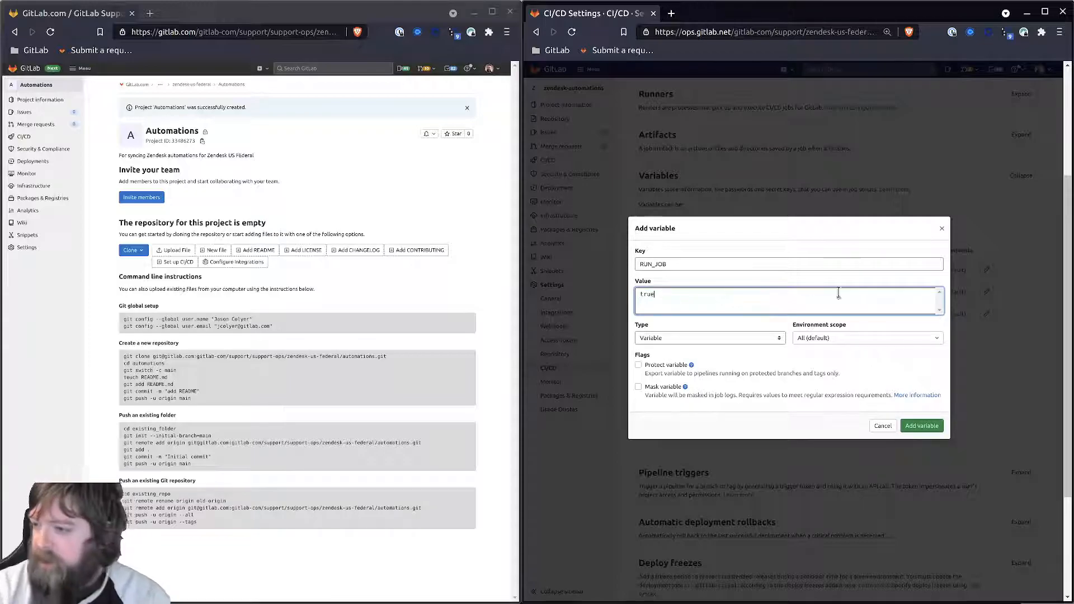
click(921, 426)
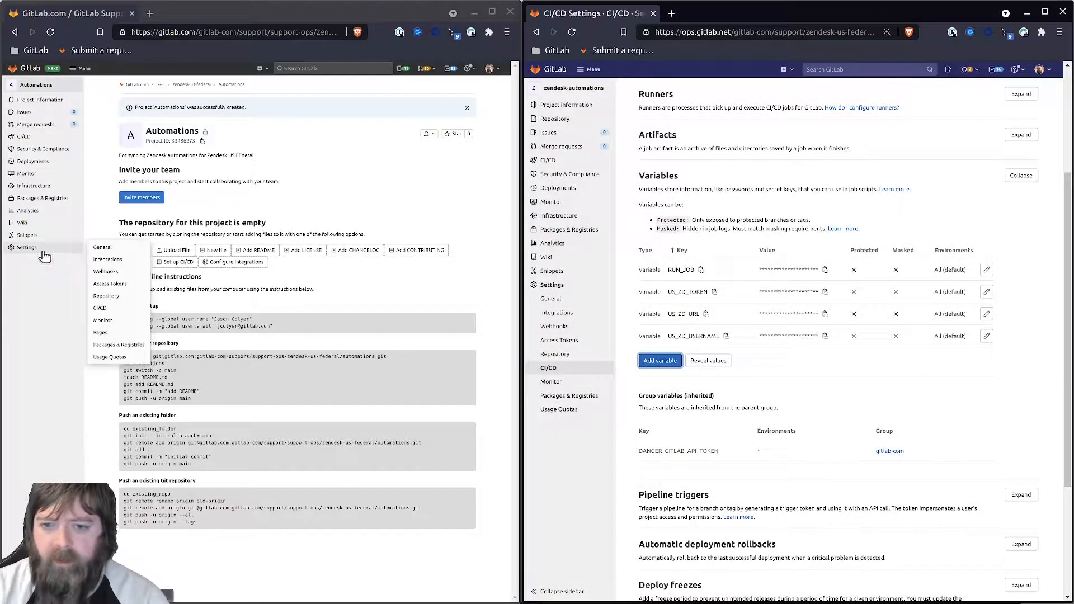
- Add an unprotected CI/CD variable RUN_JOB set to false in the Automations project
click(120, 325)
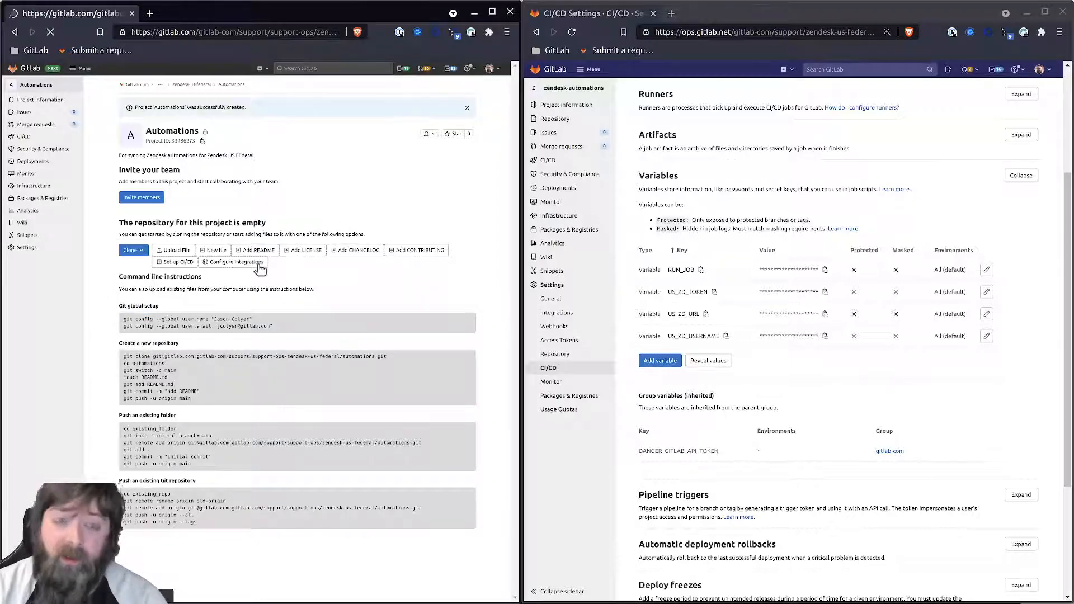
click(459, 321)
click(267, 455)
text(R)
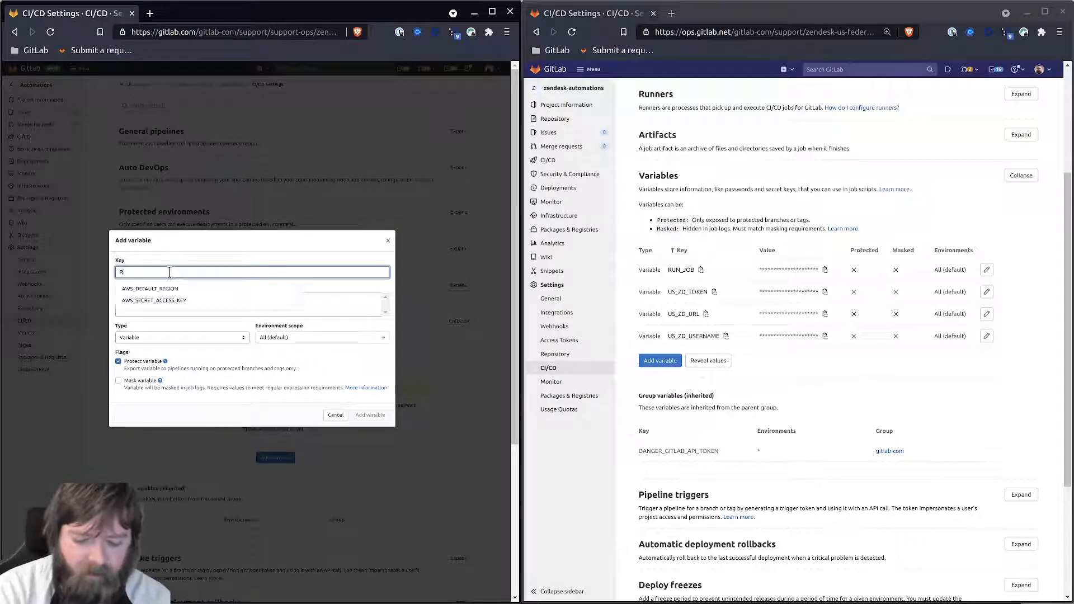
text(UN_JOB)
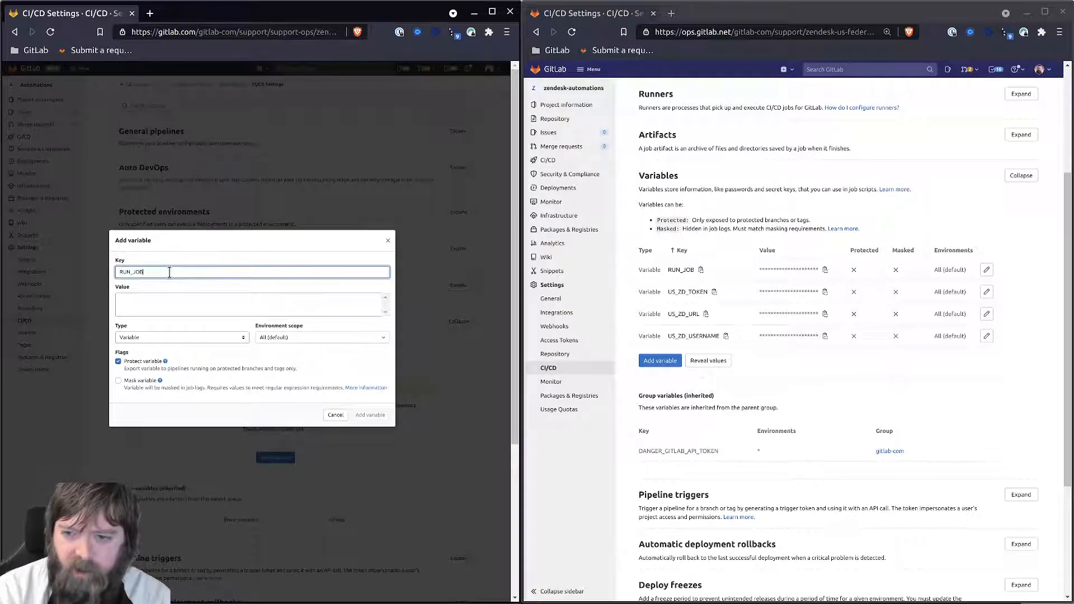
click(168, 306)
text(false)
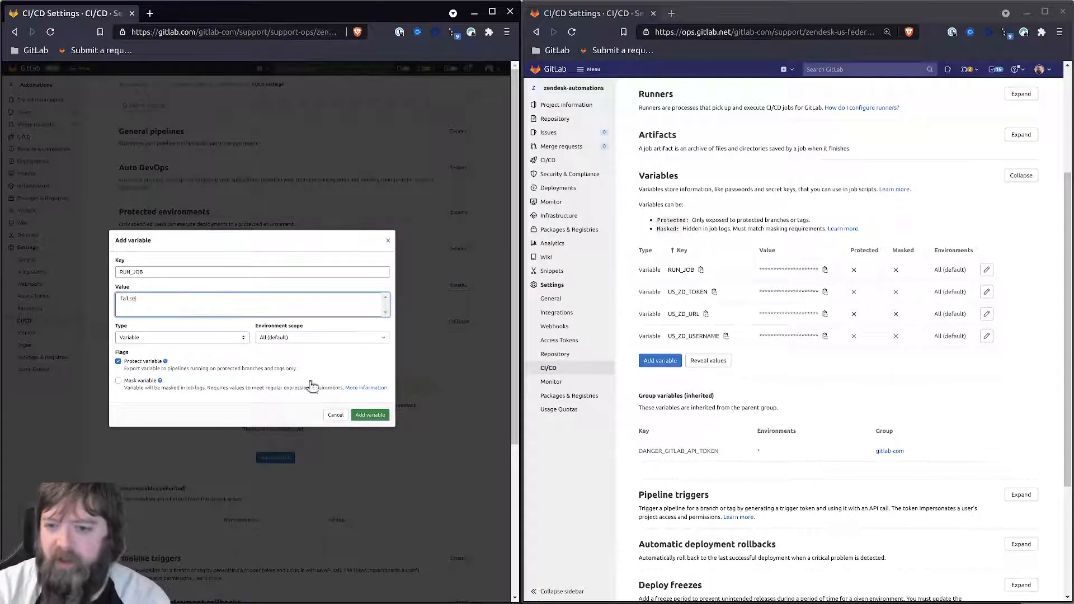
click(165, 363)
click(370, 415)
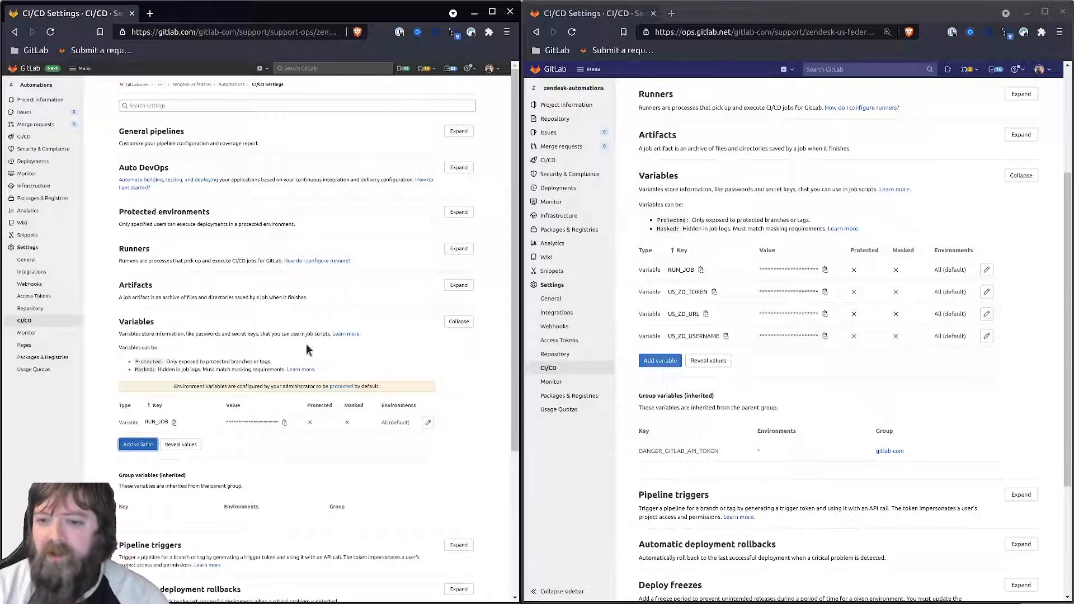
click(35, 308)
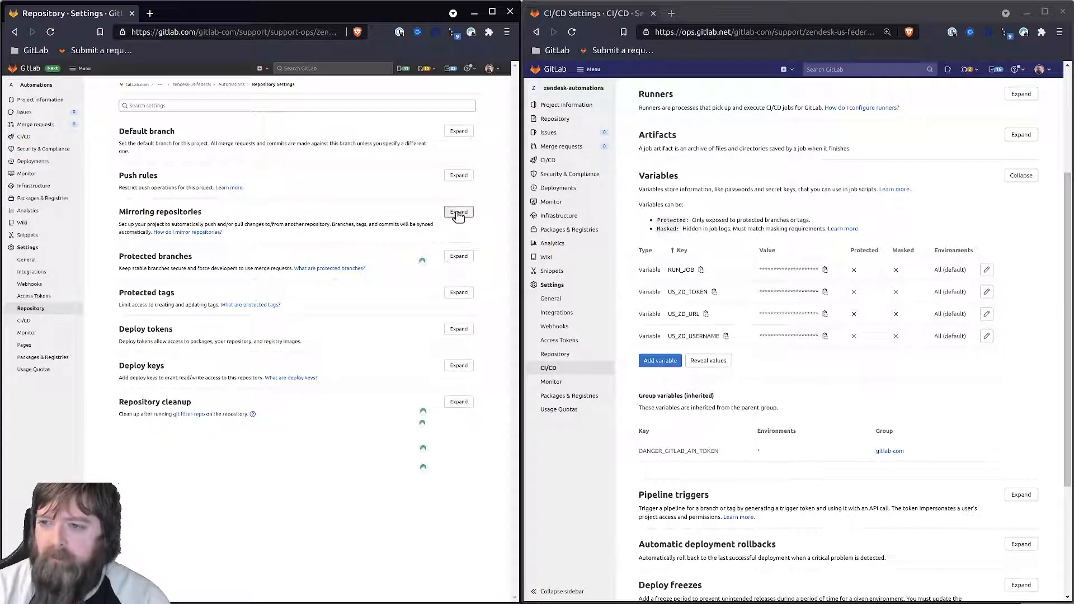
- Enter the ops zendesk-automations HTTPS clone URL, prefixed with the account username, as the mirror URL
click(458, 213)
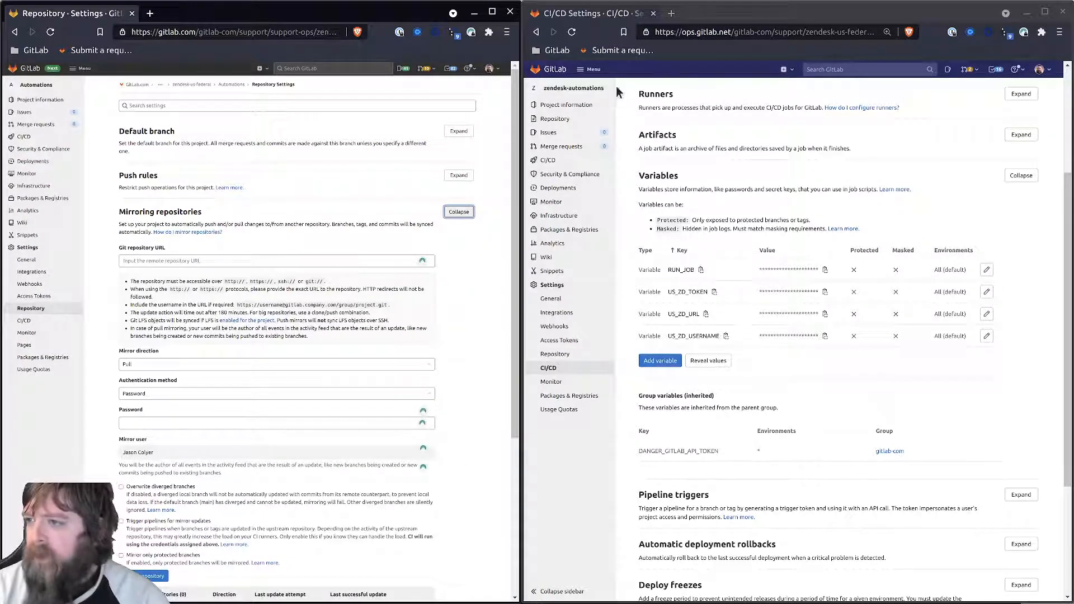
scroll(646, 126, up, 4)
click(751, 88)
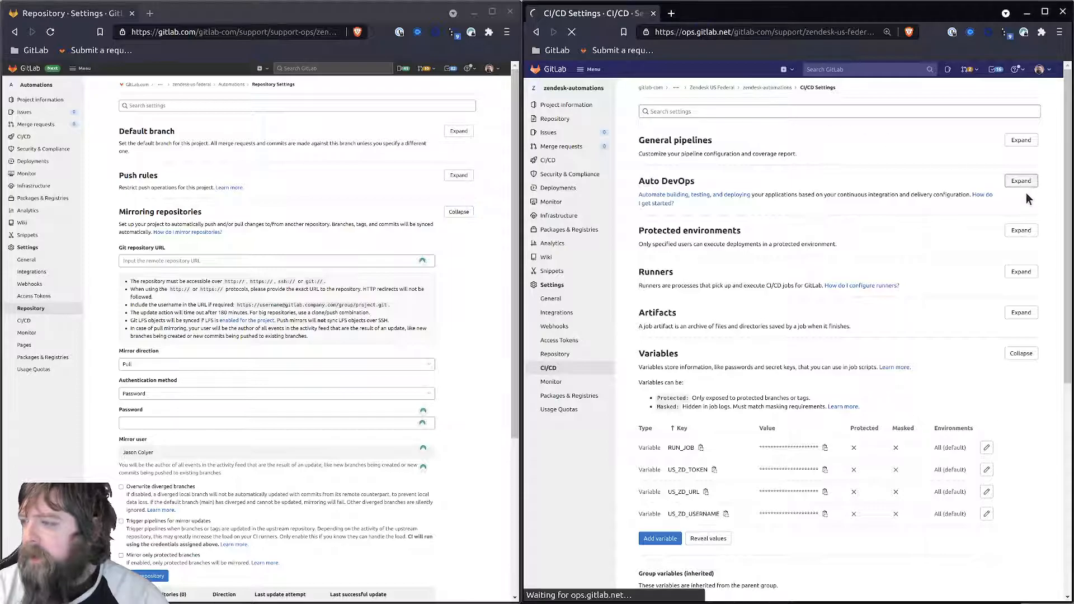
click(1032, 188)
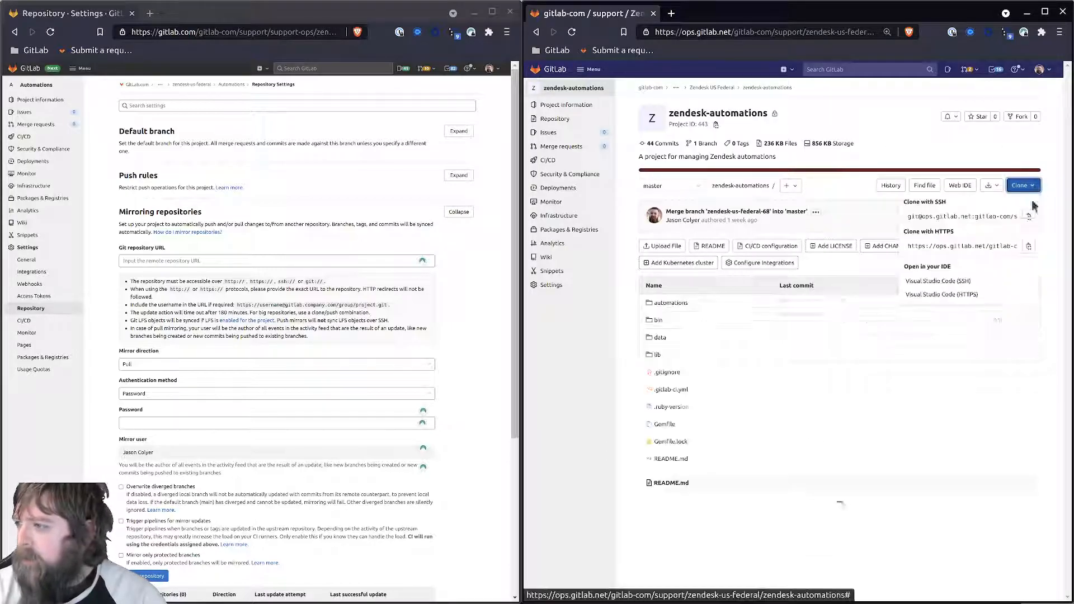
click(1029, 247)
click(157, 262)
key(ctrl+v)
key(Home)
key(Right)
key(Right)
key(Right)
key(Right)
key(Right)
key(Right)
key(Right)
key(Right)
- Make it a Pull mirror using the account password, save it, and sync it immediately
click(127, 366)
click(128, 373)
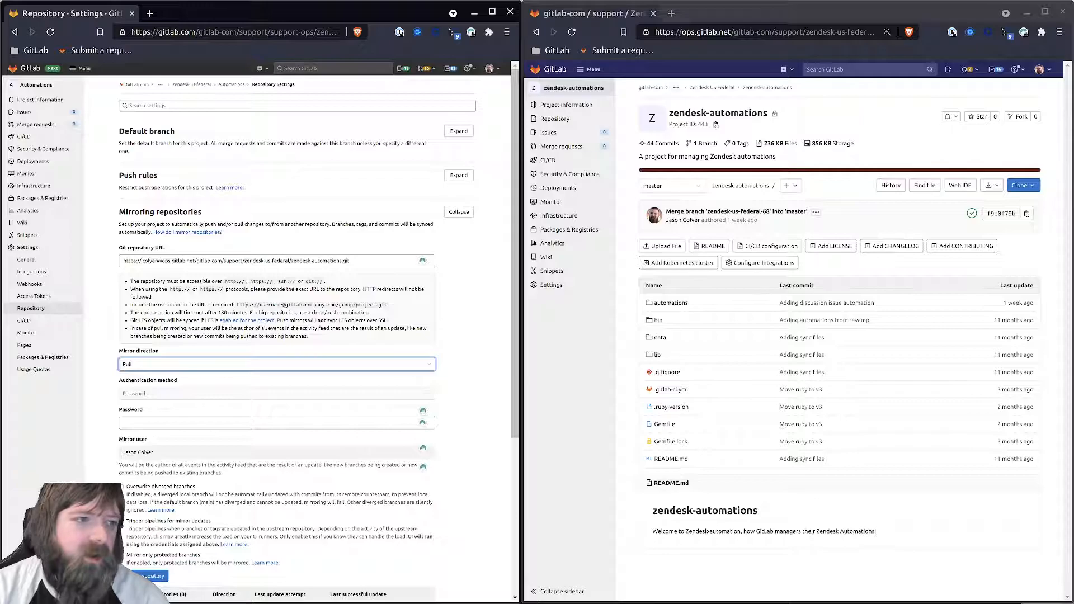
click(159, 425)
key(ctrl+v)
scroll(105, 448, down, 2)
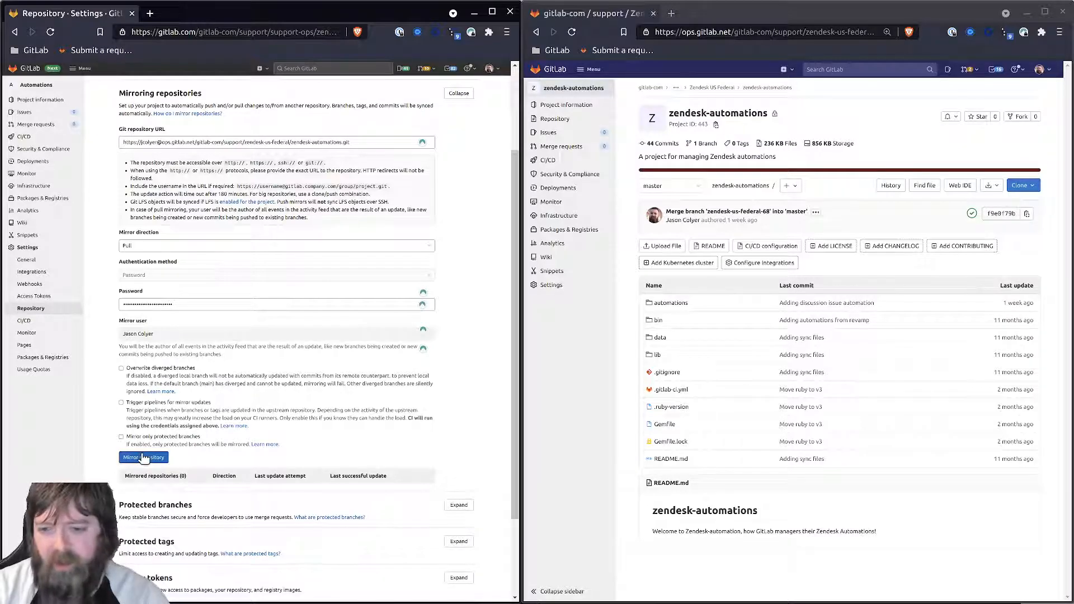
click(143, 458)
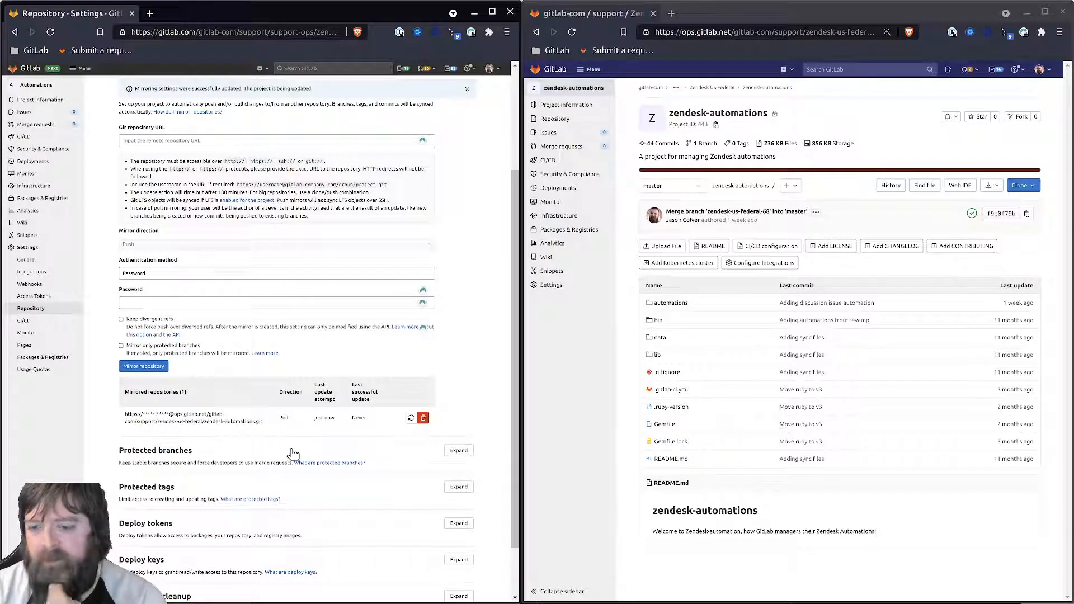
click(411, 417)
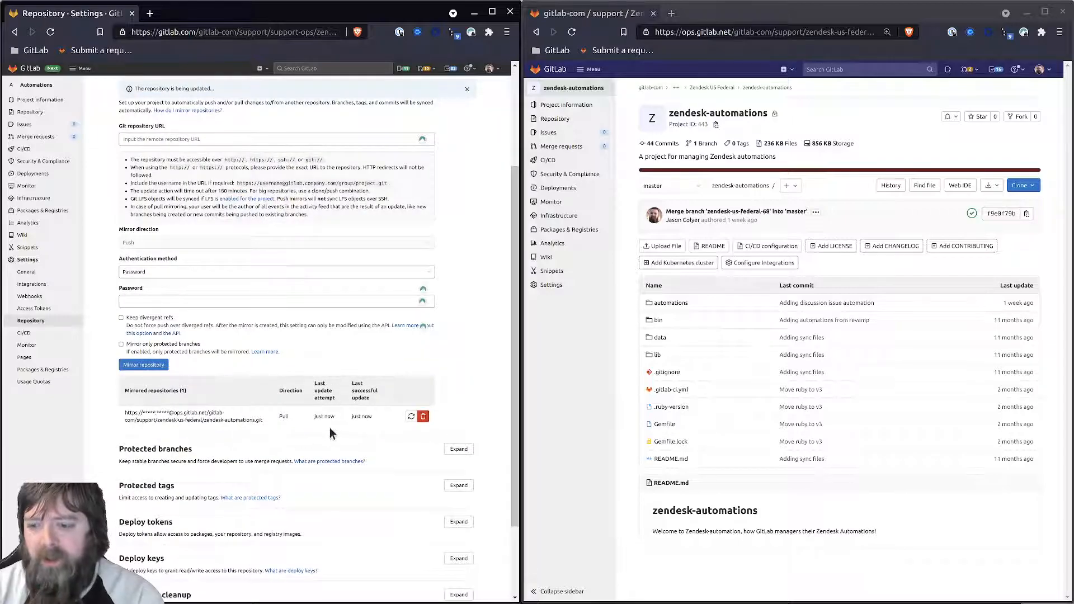
click(35, 85)
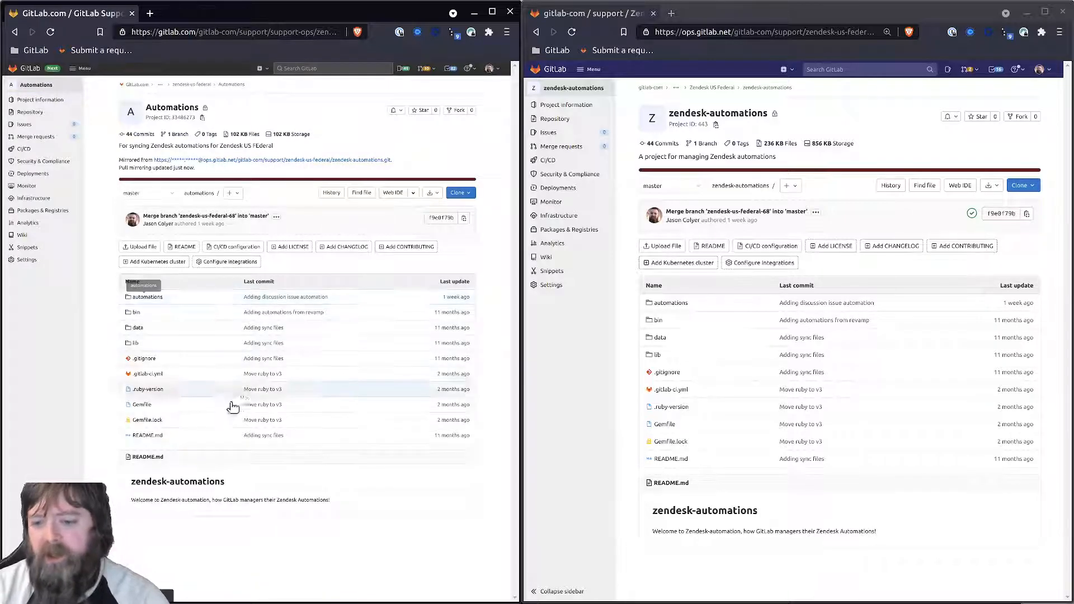
mouse_move(27, 260)
click(123, 310)
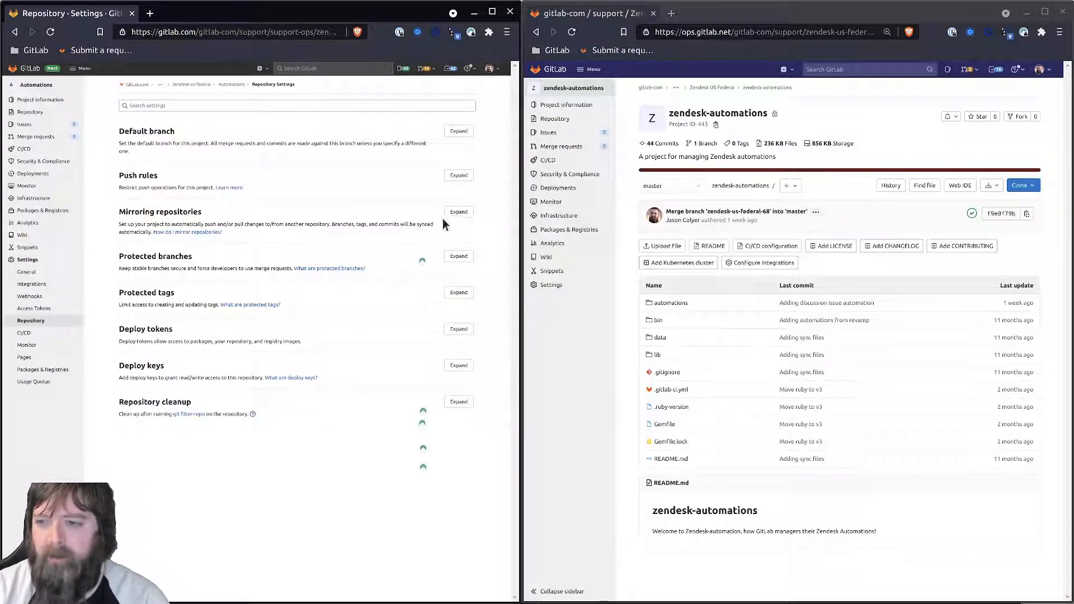
- Remove the existing mirror entry and enter the ops clone URL with the account username
click(458, 212)
click(423, 539)
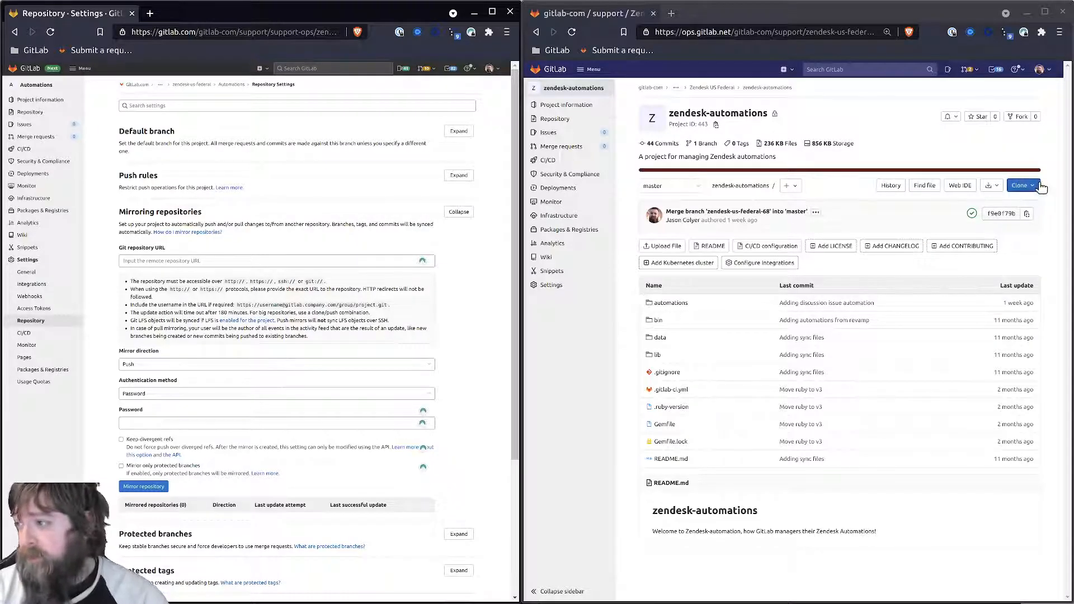
click(1023, 185)
click(1028, 246)
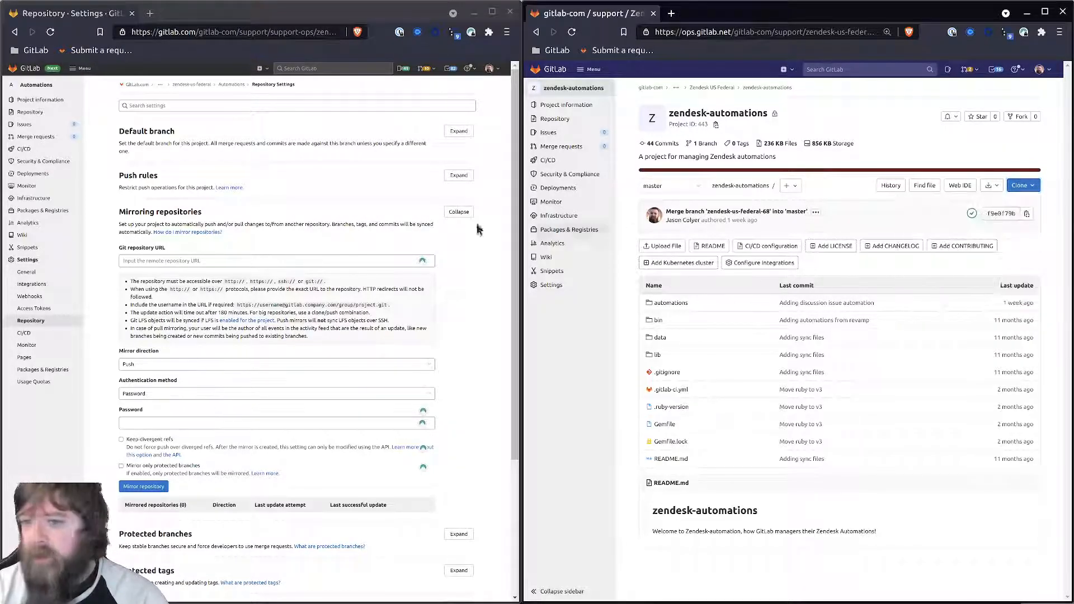
click(162, 260)
key(ctrl+v)
click(142, 261)
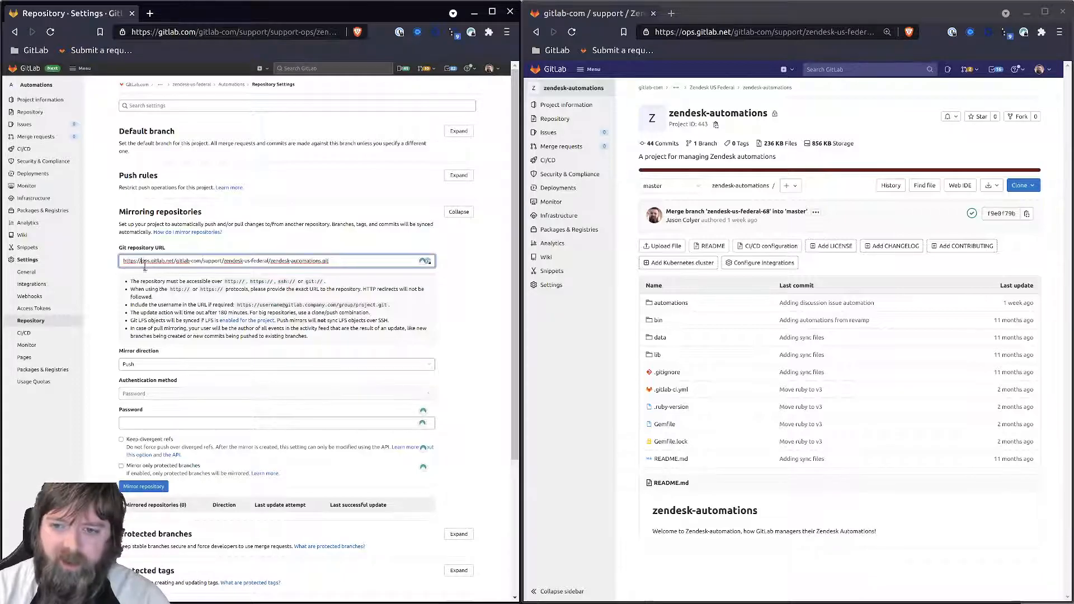
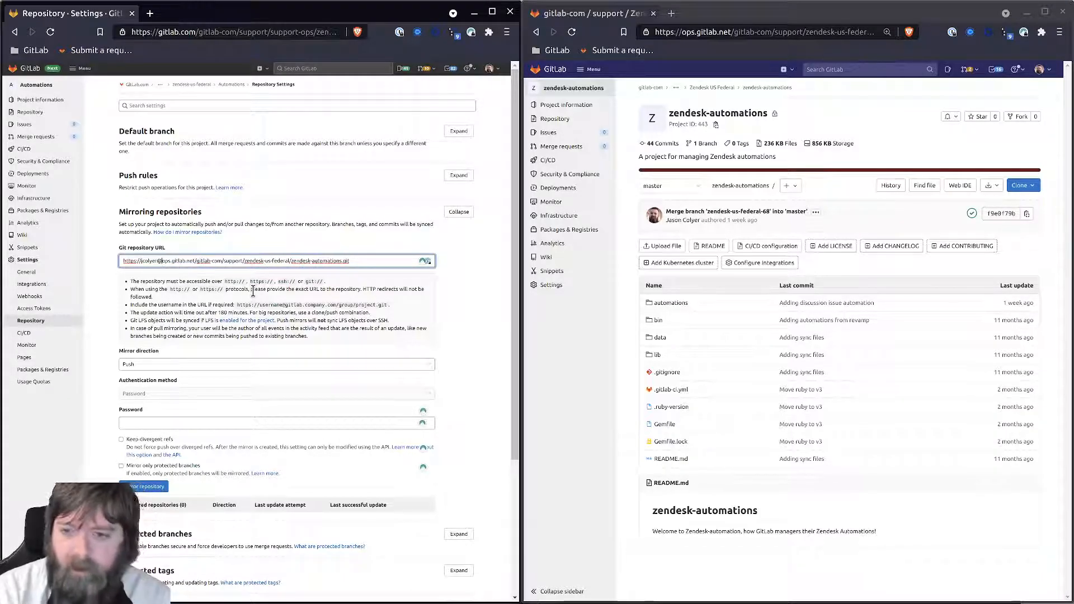
- Save it as a Push mirror of protected branches only, using the account password
click(128, 365)
click(130, 375)
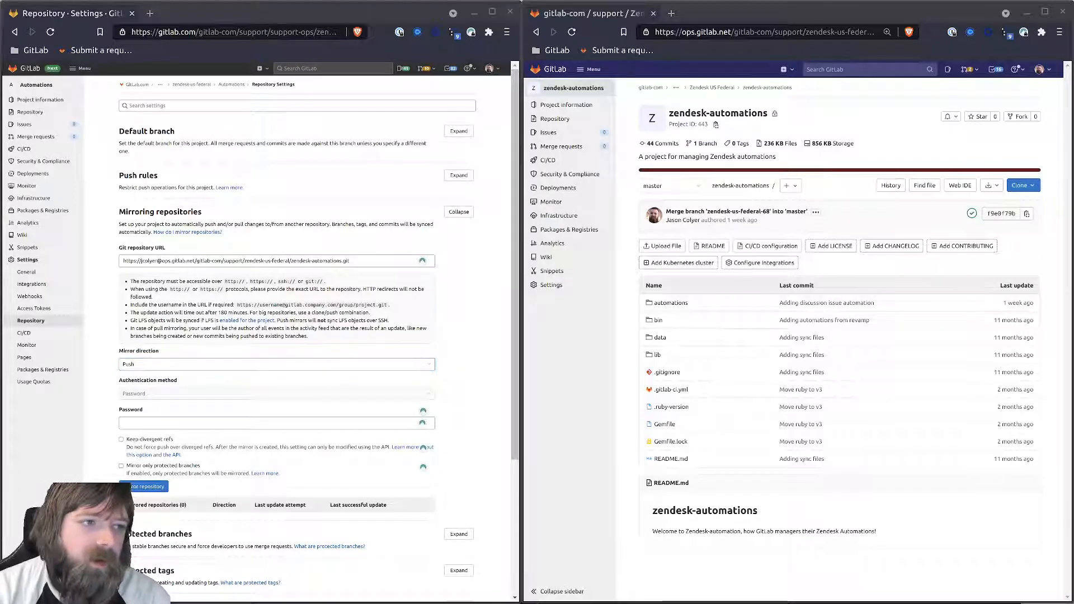
click(187, 423)
key(ctrl+v)
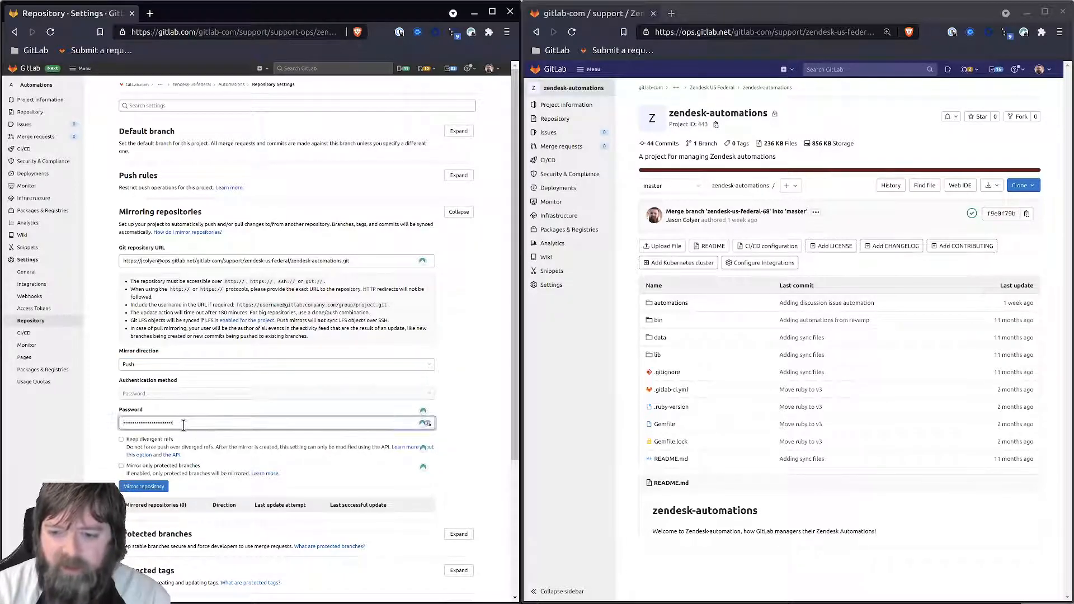
click(139, 467)
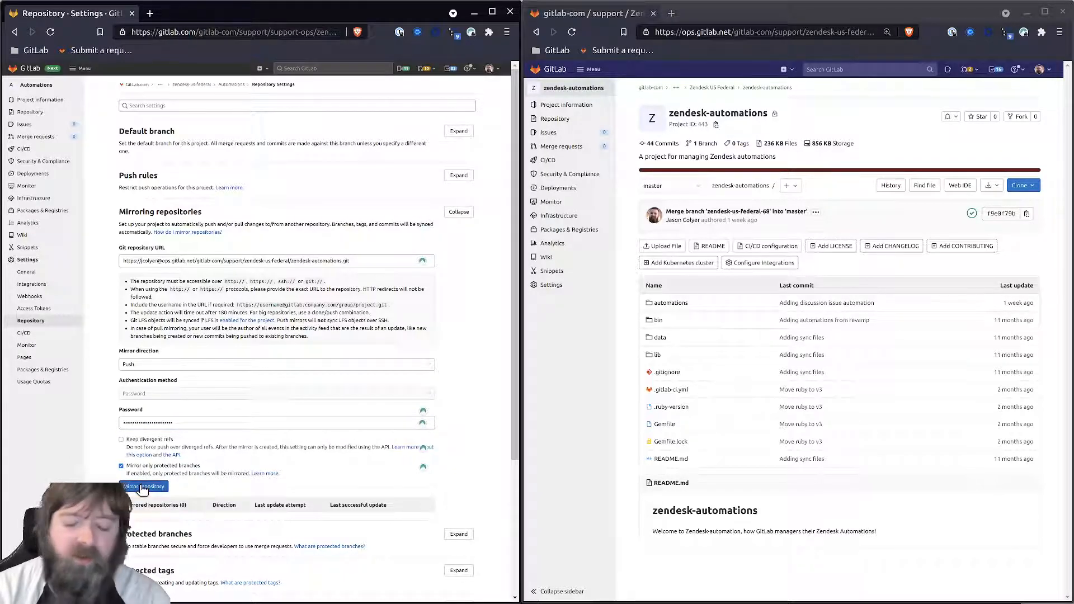
click(143, 487)
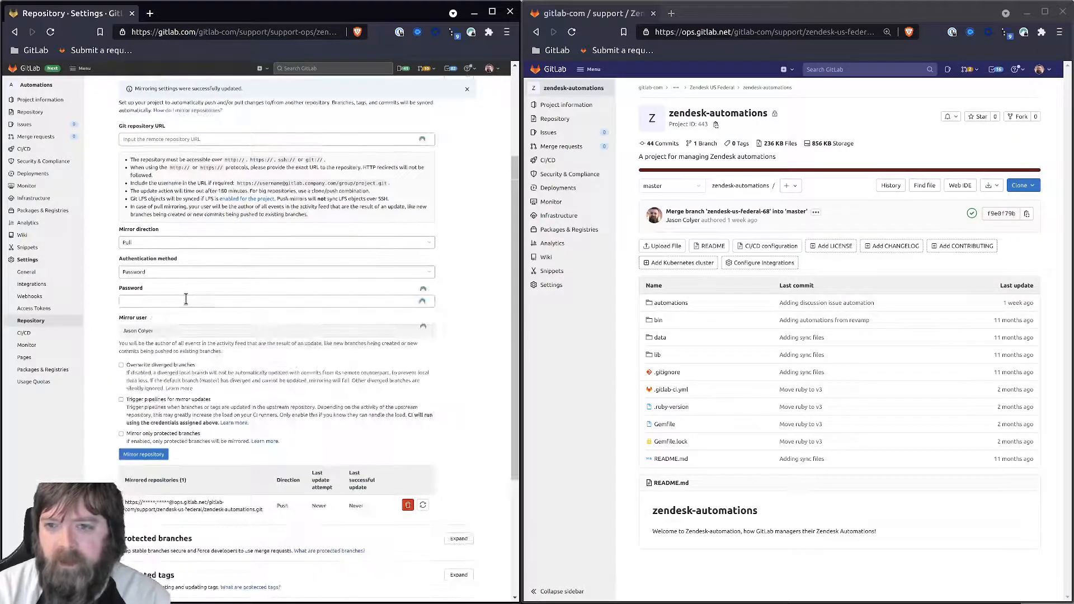
click(33, 88)
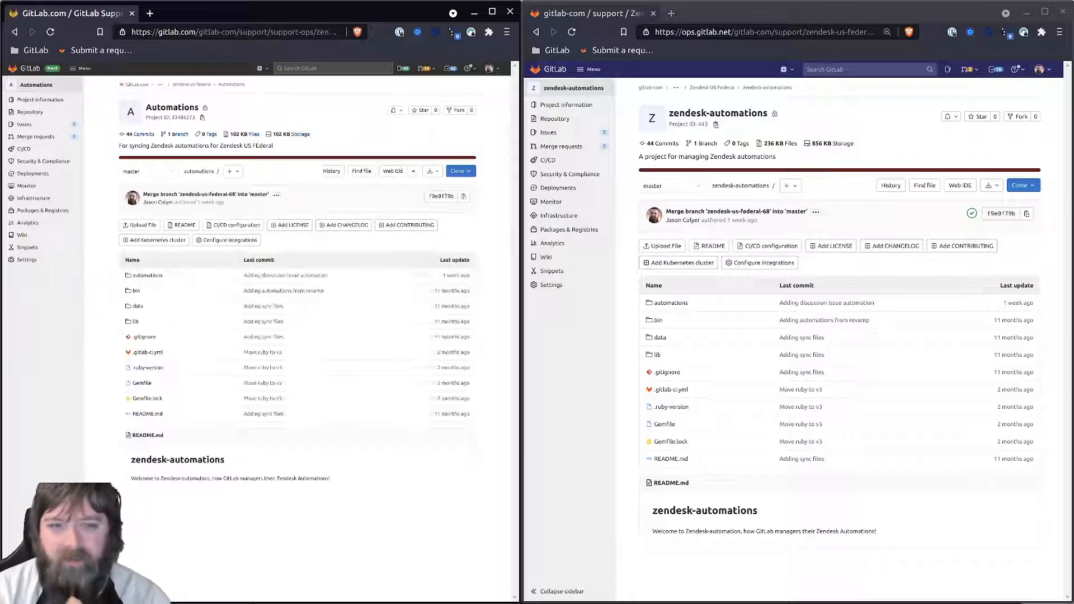
- Open .gitlab-ci.yml in the Web IDE and add a rules: block to the from_zendesk job
click(148, 354)
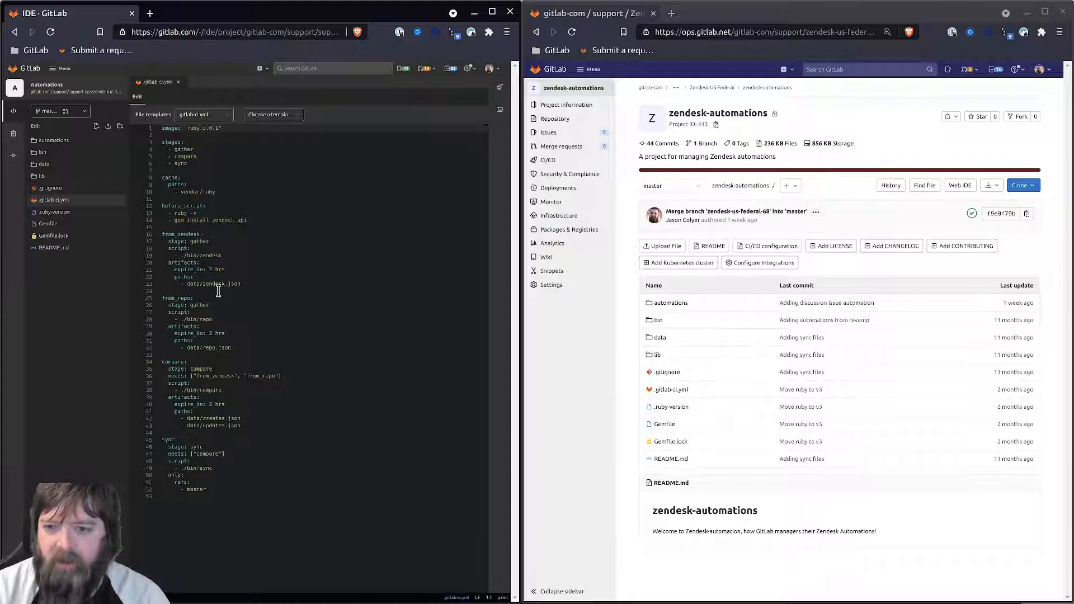
drag(244, 285, 144, 243)
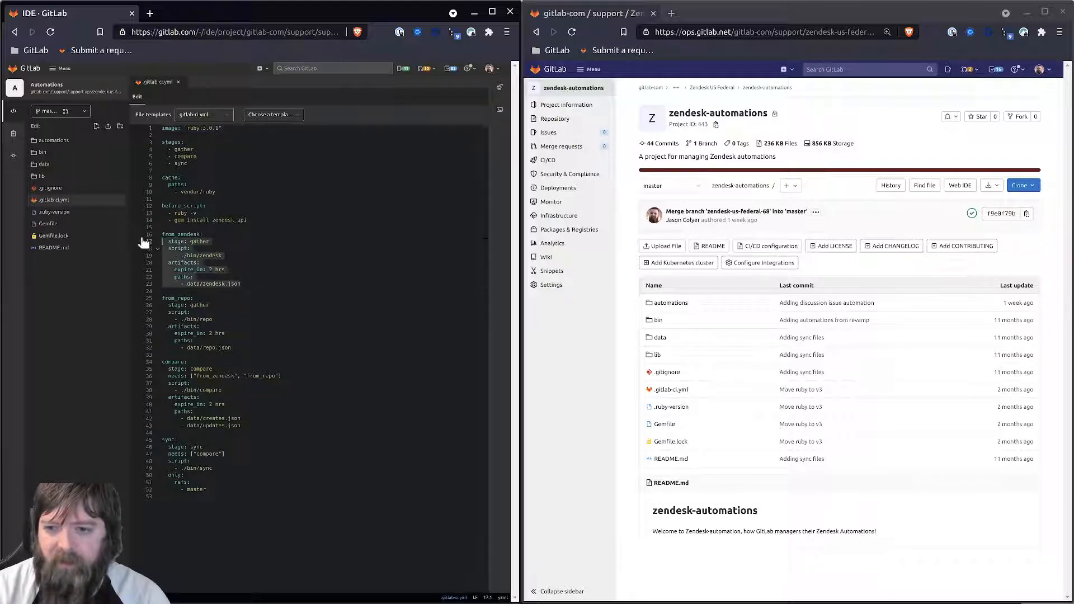
drag(242, 426, 162, 363)
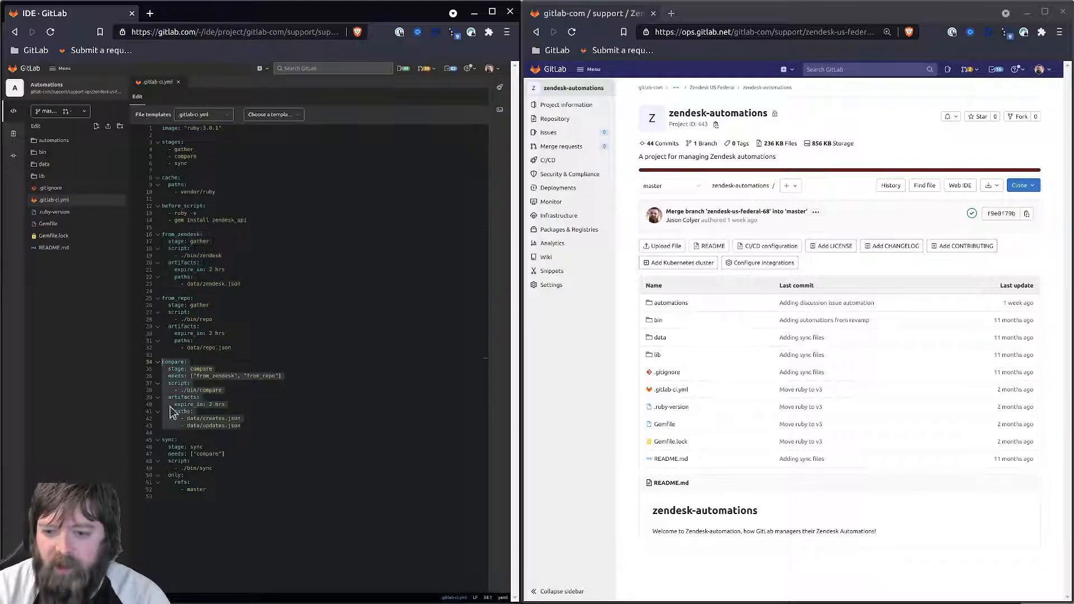
drag(226, 497, 148, 452)
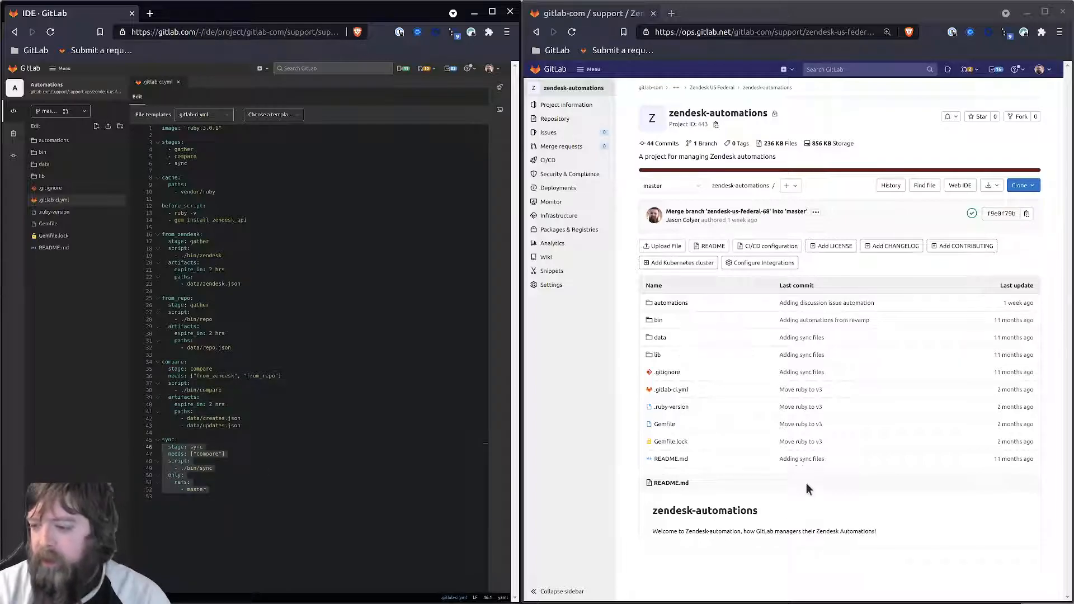
click(218, 362)
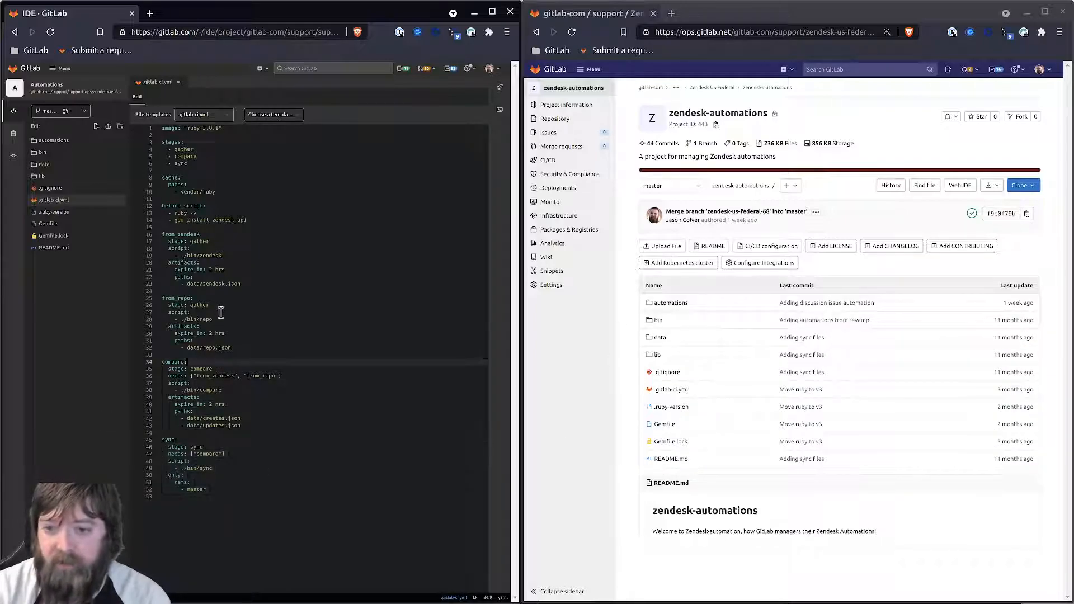
drag(232, 348, 121, 286)
click(226, 306)
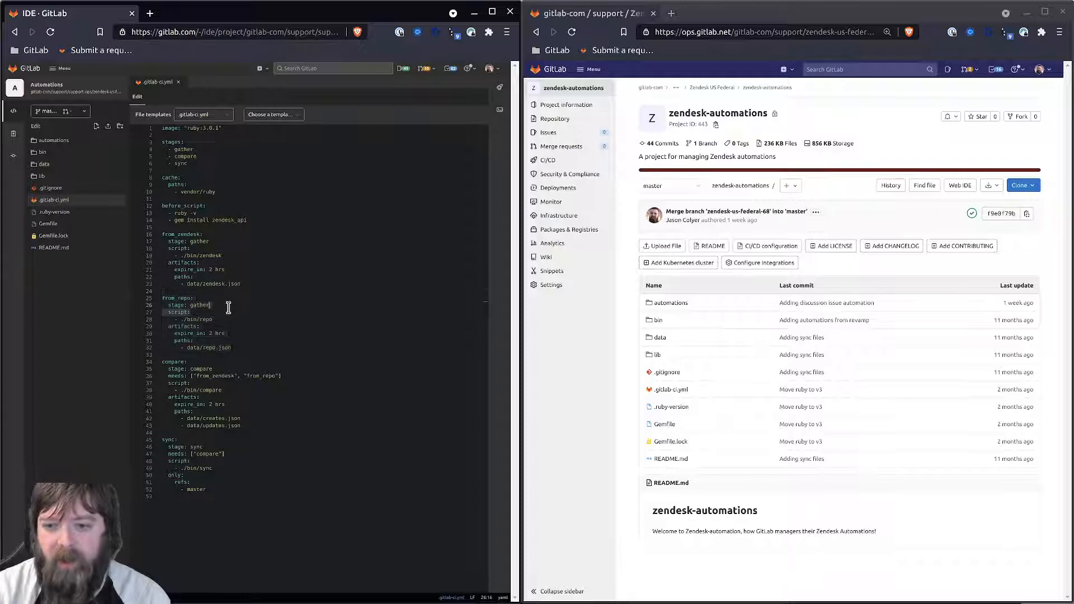
key(Return)
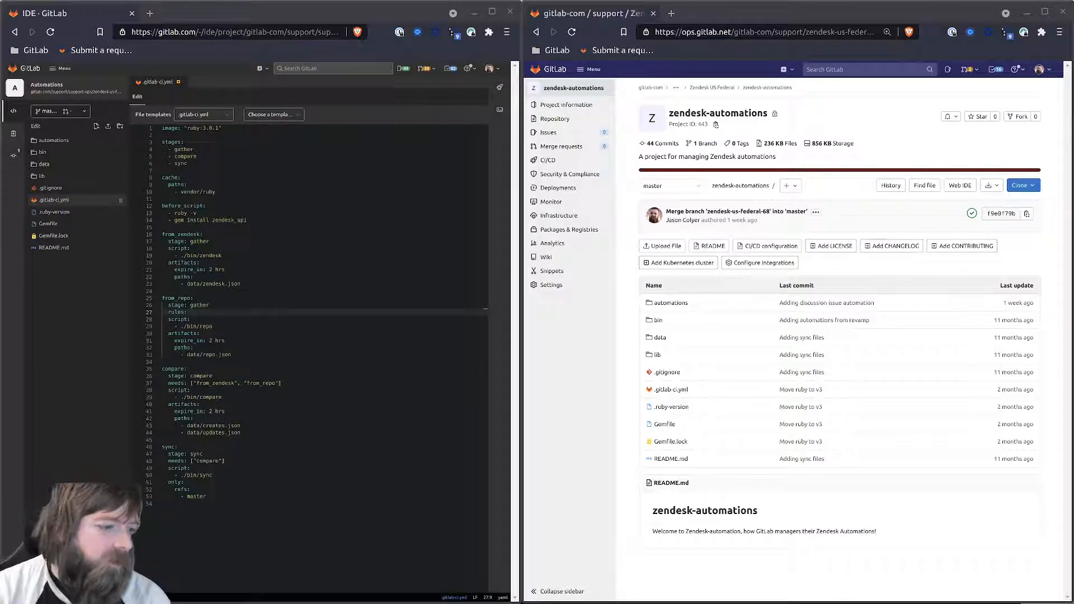
click(216, 241)
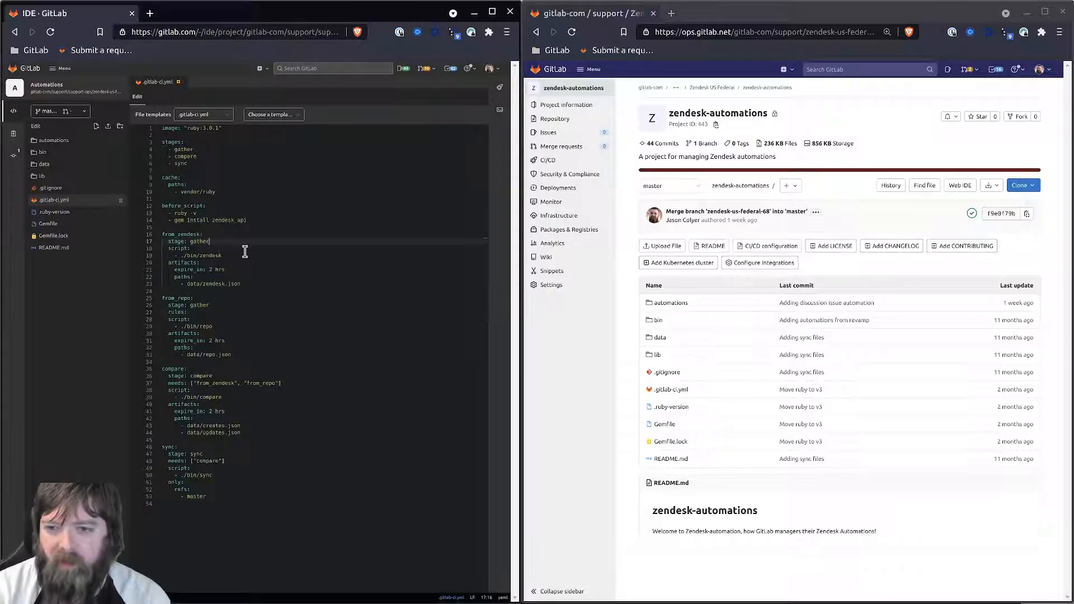
key(Return)
text(rules:)
key(Return)
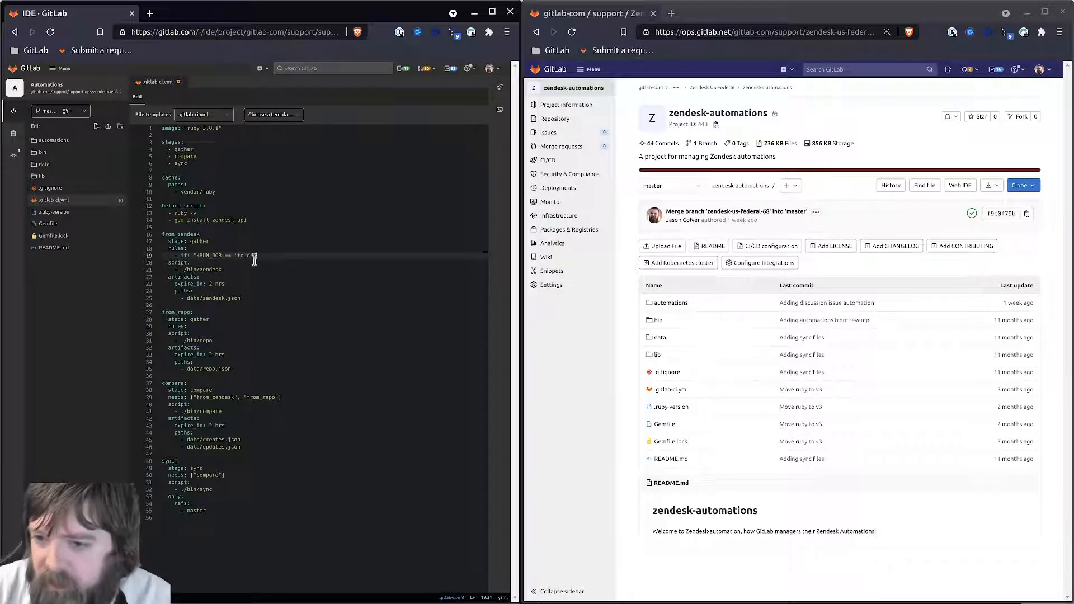
drag(259, 256, 165, 253)
key(ctrl+c)
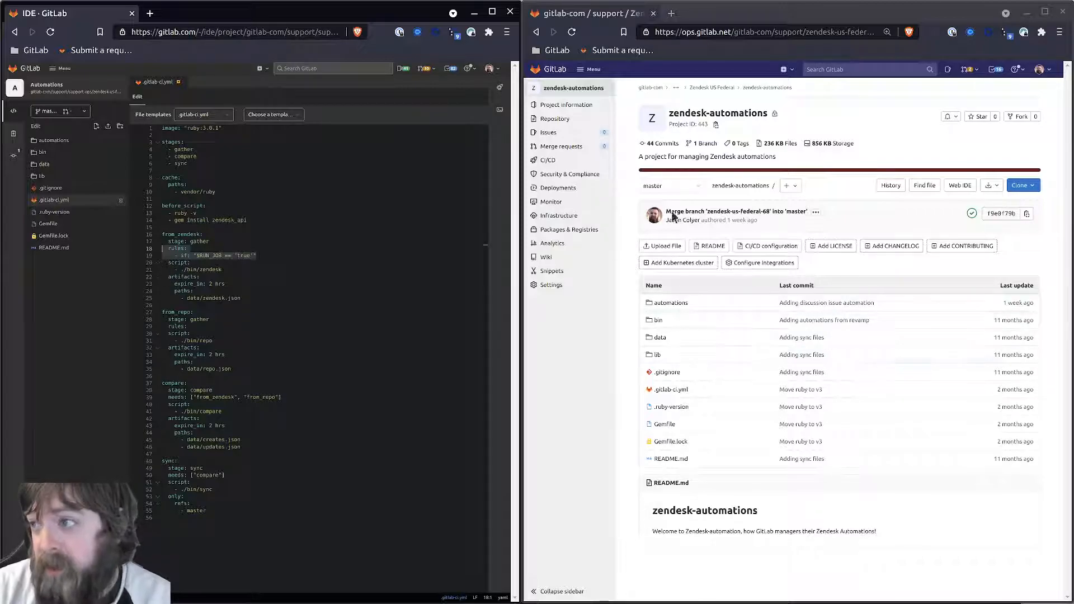
- Paste the RUN_JOB == 'true' rule into the compare and sync jobs with corrected indentation
click(189, 392)
key(End)
key(Return)
key(ctrl+v)
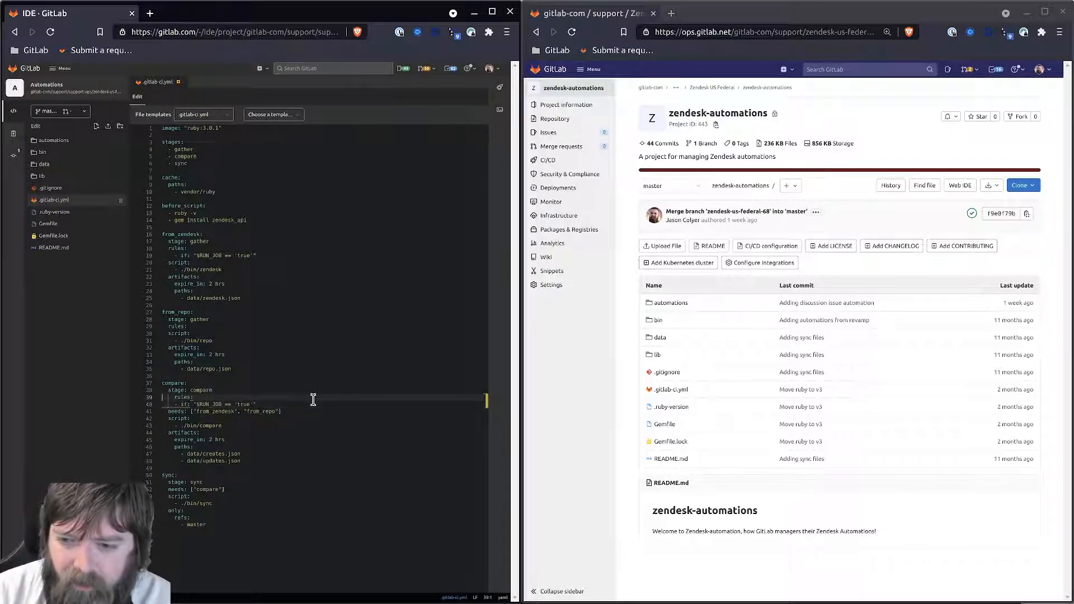
key(Delete)
key(Delete)
key(Down)
key(Delete)
key(Delete)
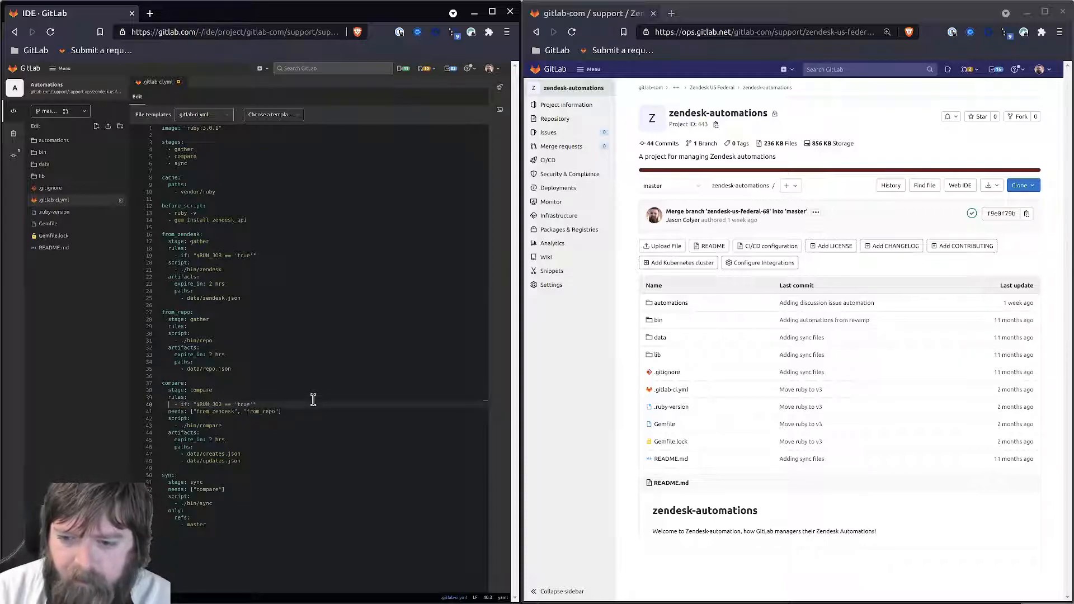
click(270, 406)
key(shift+Home)
key(shift+Home)
key(shift+Up)
key(ctrl+c)
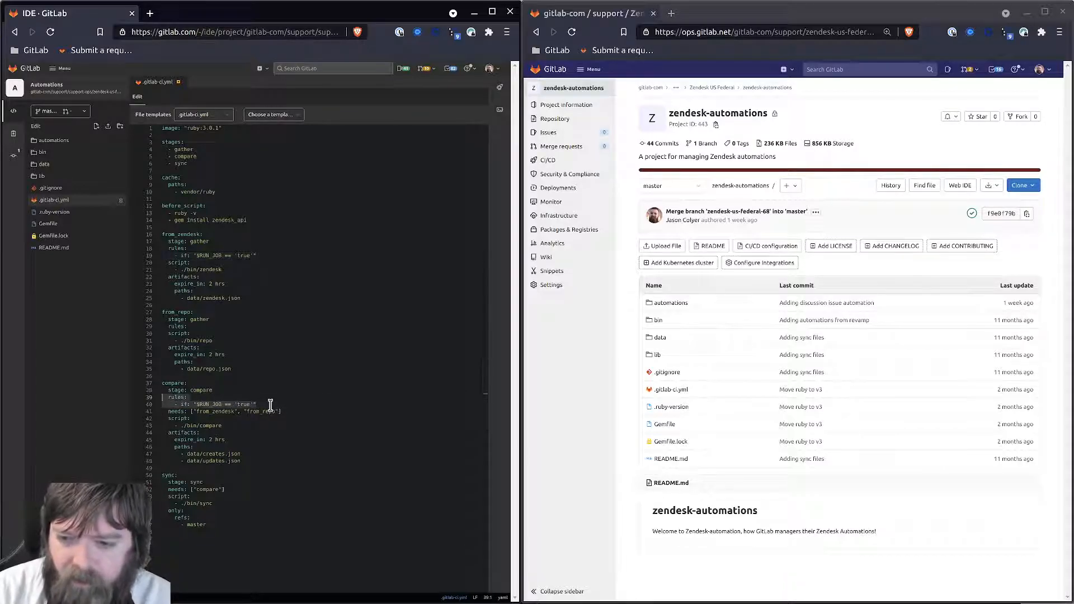
click(222, 483)
key(Return)
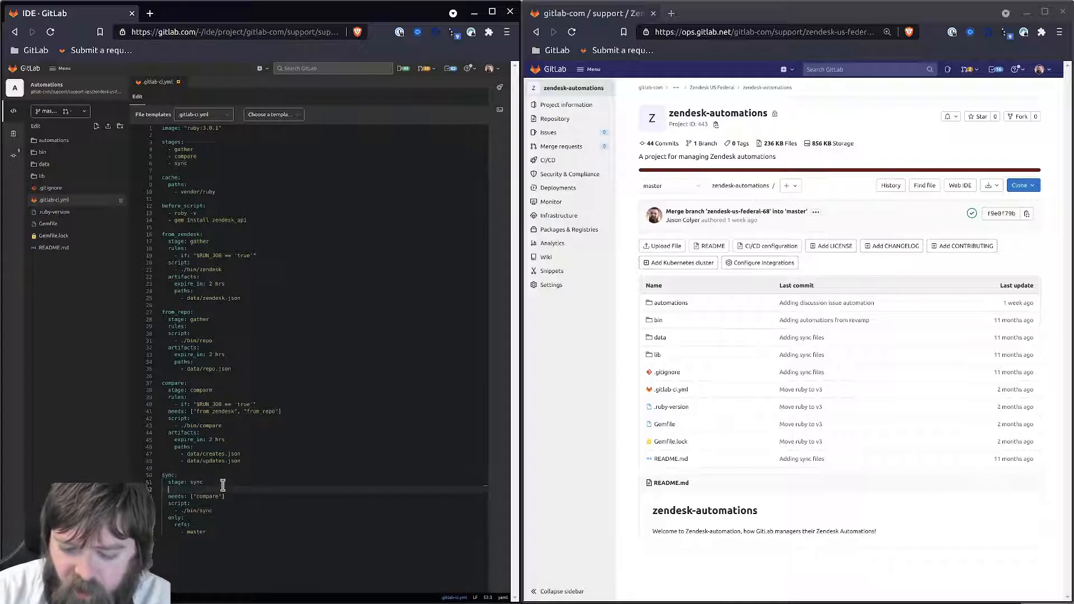
key(ctrl+v)
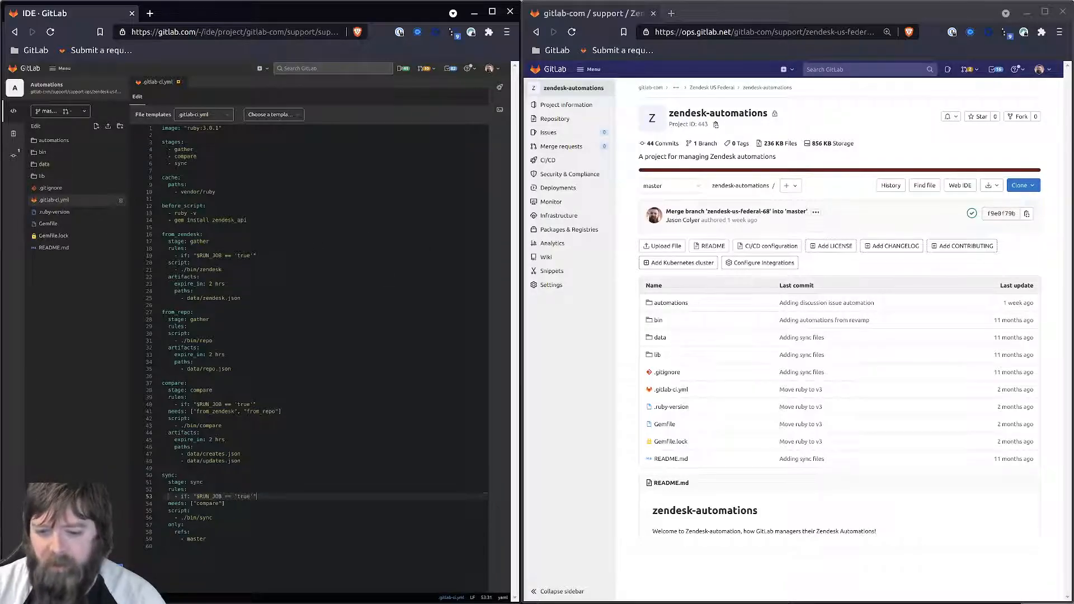
- Commit the changes with message 'Adjusting CI rules for mirroring' into a new merge request
click(99, 566)
click(60, 476)
text(Adjusting CI)
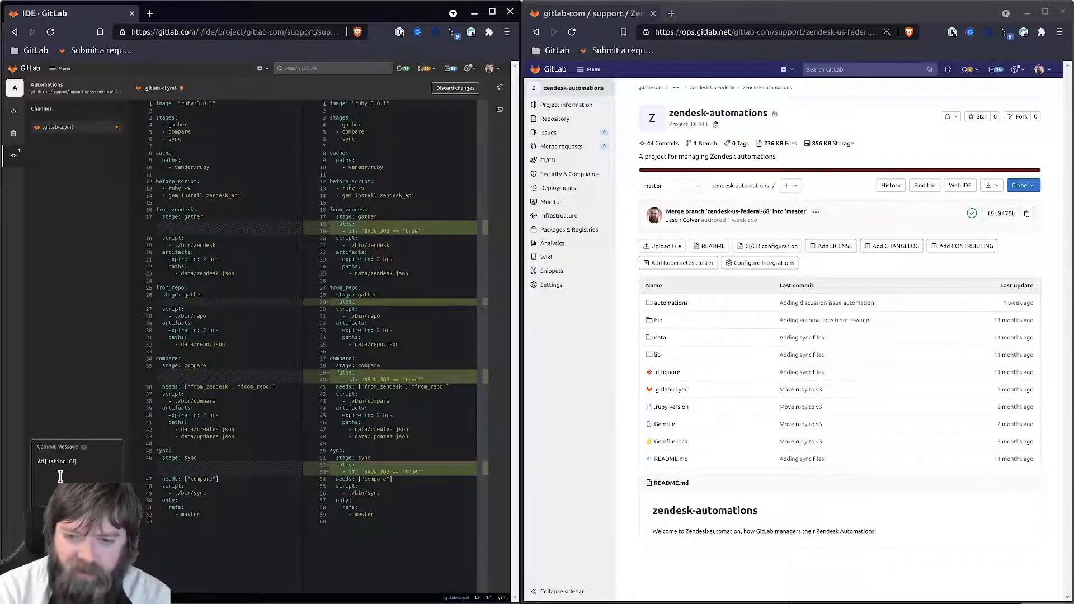
text( rules for mirroring)
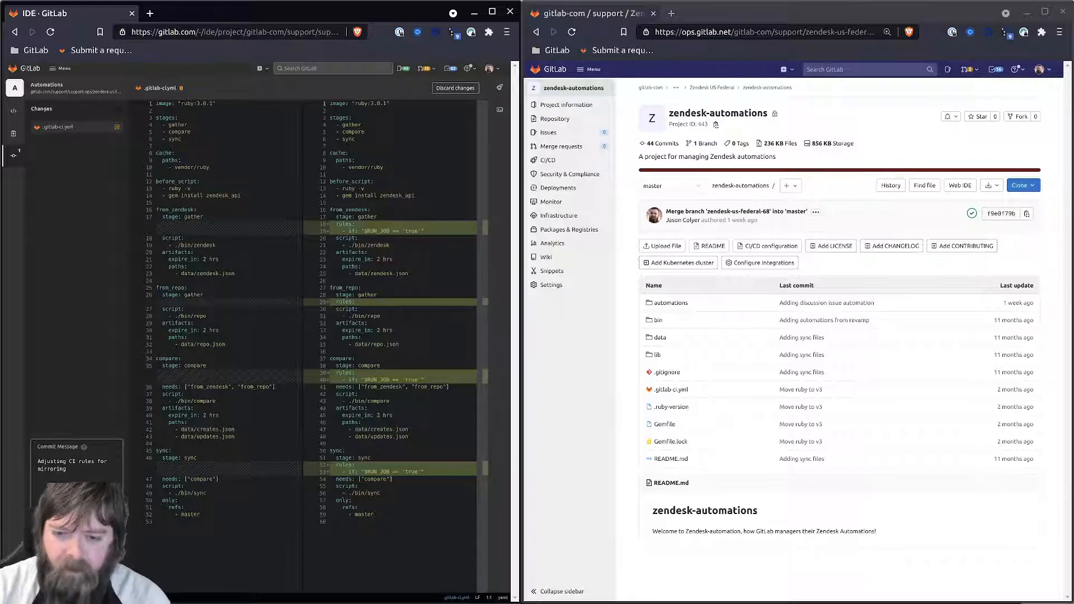
click(51, 581)
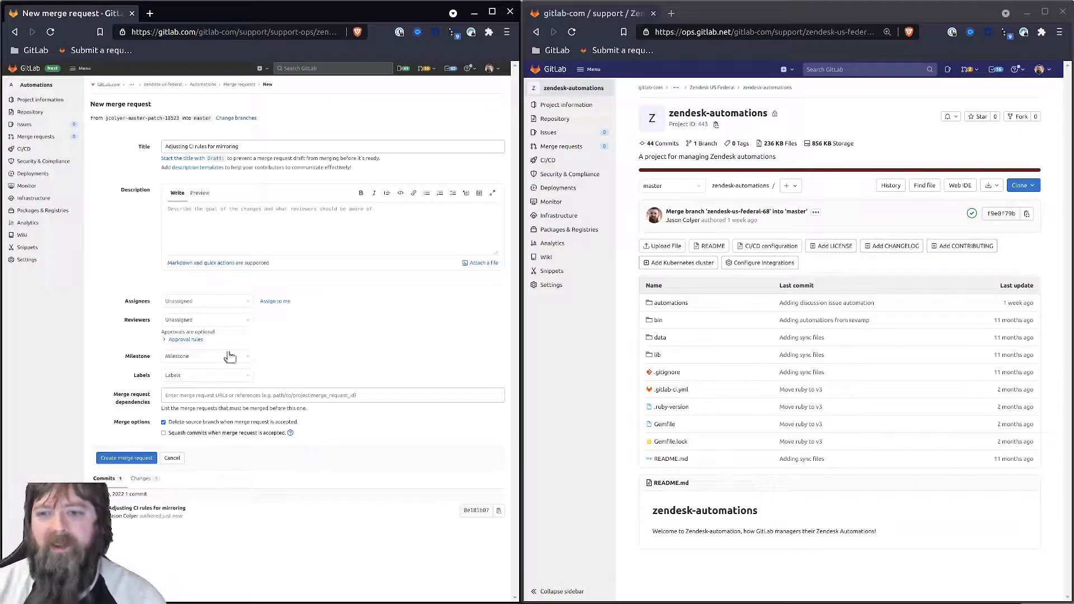
- Copy the title into the description and add Automations category, SupportOps::Doing and Normal priority labels
triple_click(226, 146)
key(ctrl+c)
click(235, 216)
key(ctrl+v)
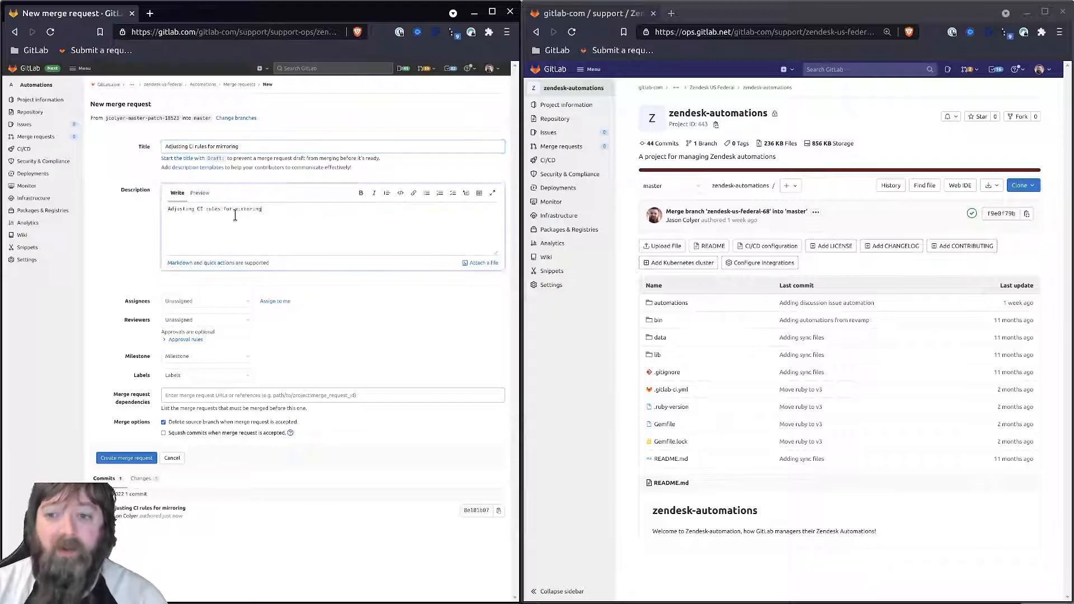
key(Return)
key(Return)
text(/labl)
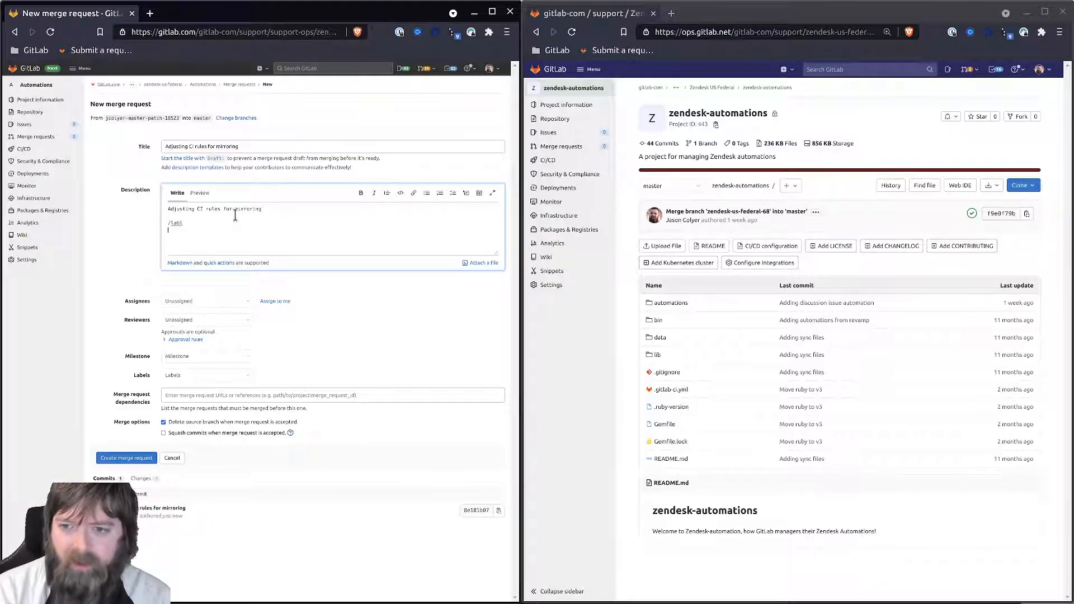
key(BackSpace)
text(el ~automa)
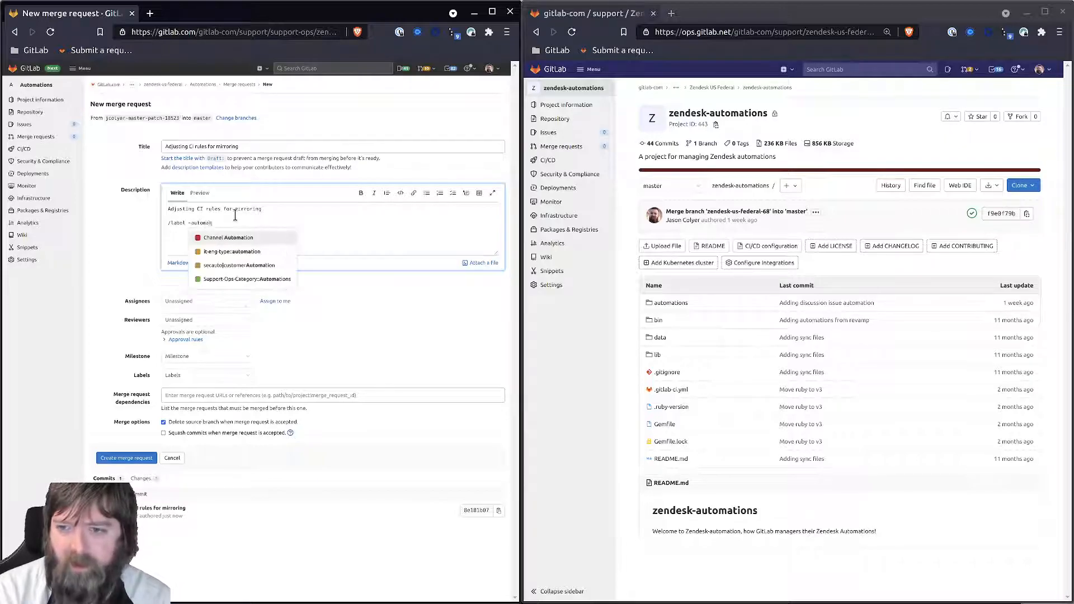
text(tio)
key(Down)
key(Down)
key(Down)
key(Return)
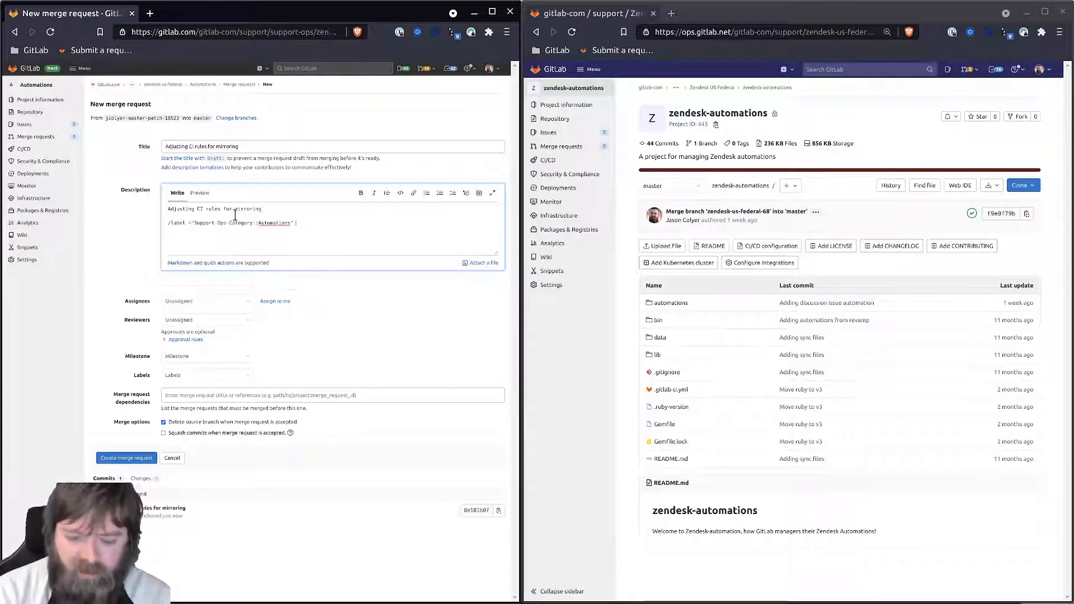
text(~supportops)
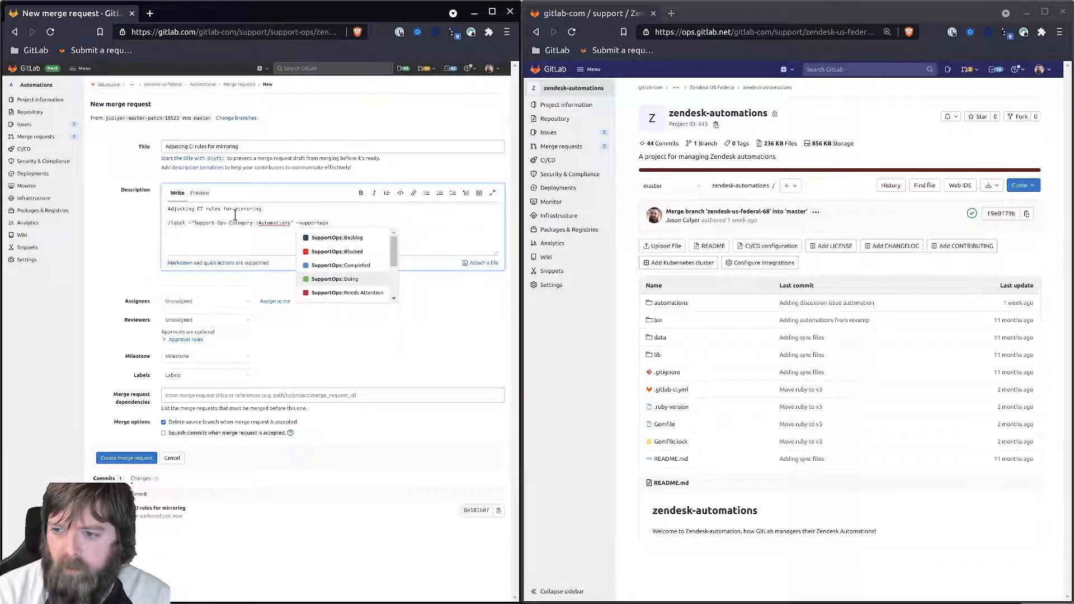
key(Return)
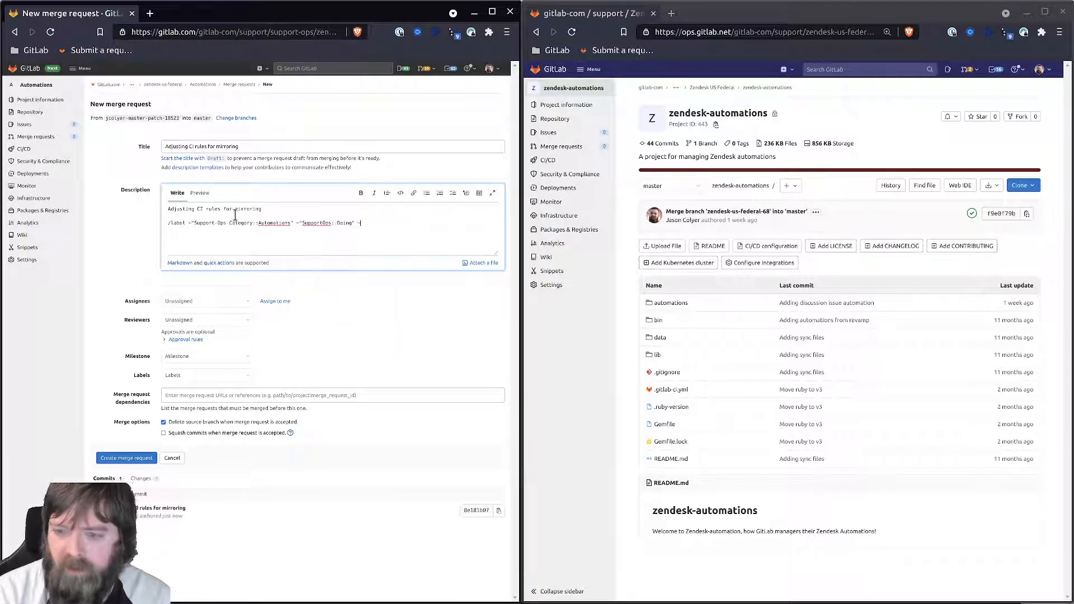
text(~support-c)
text(ps-pri)
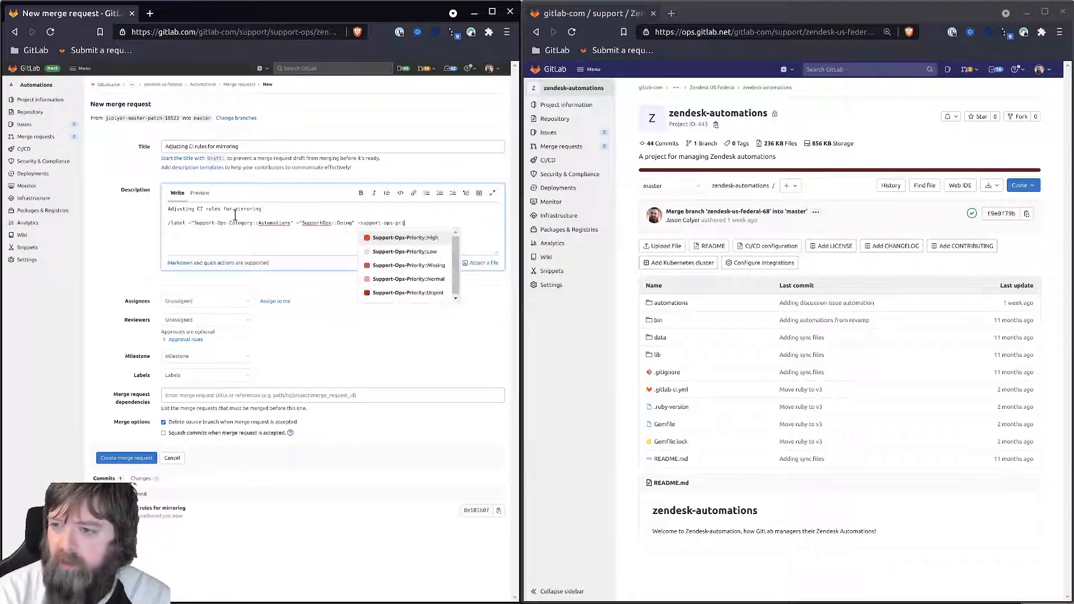
key(Down)
key(Down)
key(Down)
- Add the Support Ops Deployment: 2021-03-01 milestone and self-assignment, enable squash commits, and create the merge request
key(Return)
key(Return)
text(/milestone %deploy)
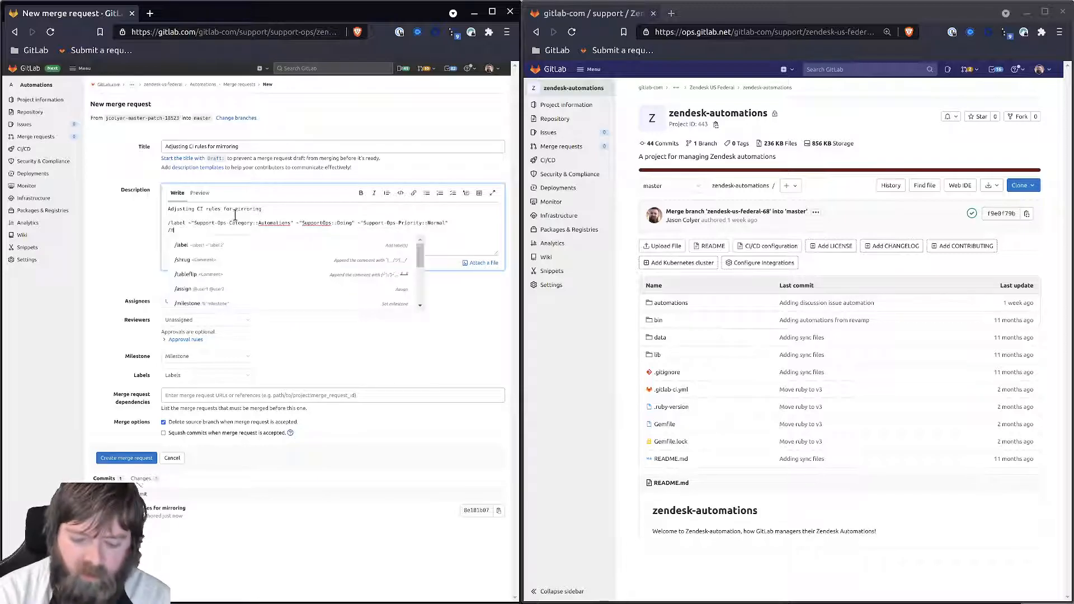
key(Return)
key(Return)
text(/assign @)
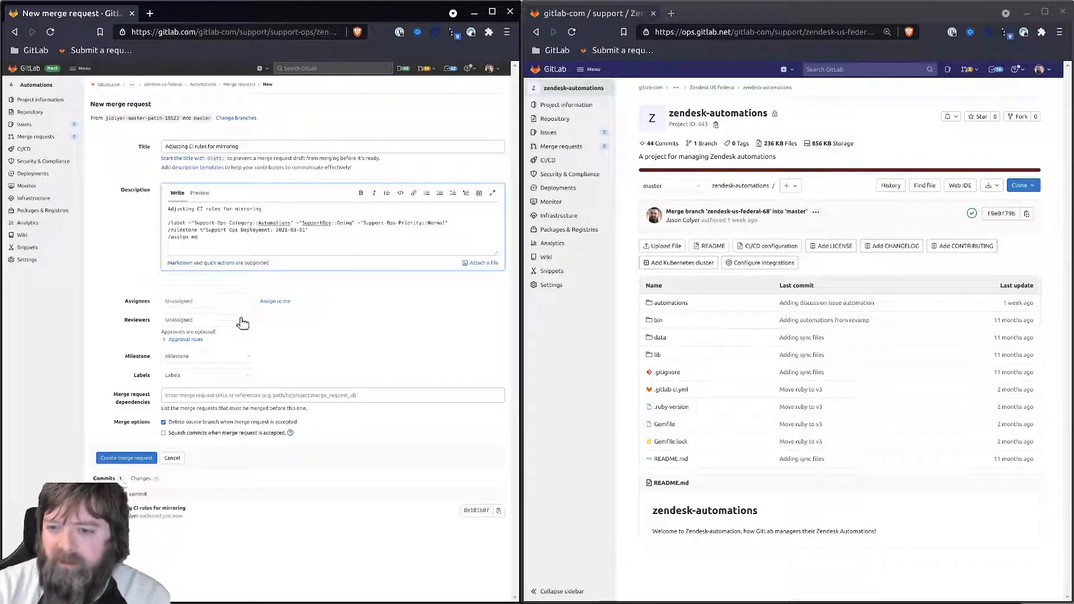
click(163, 433)
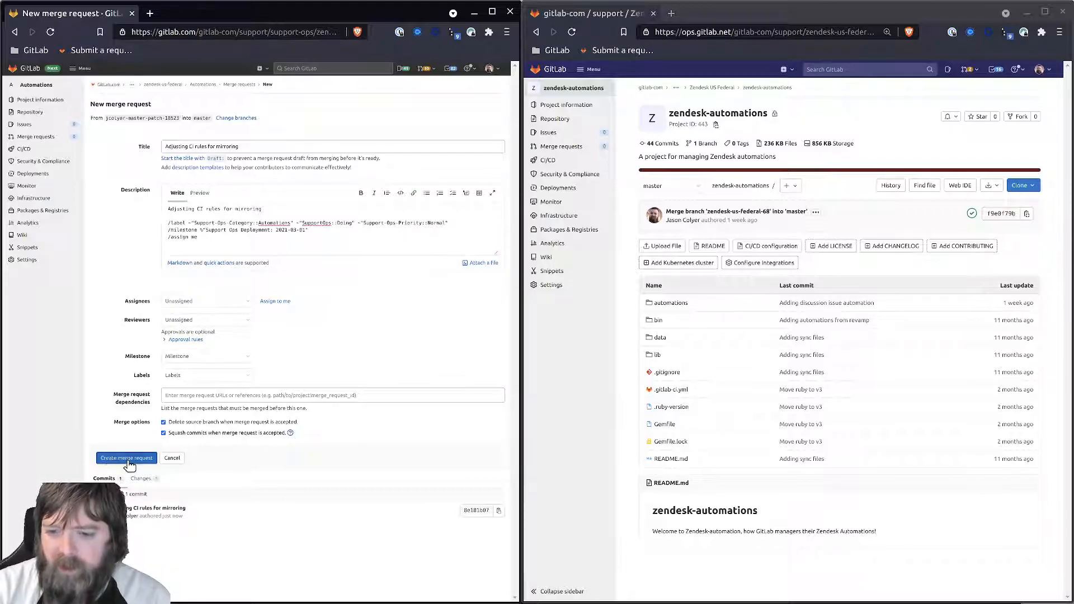
click(126, 458)
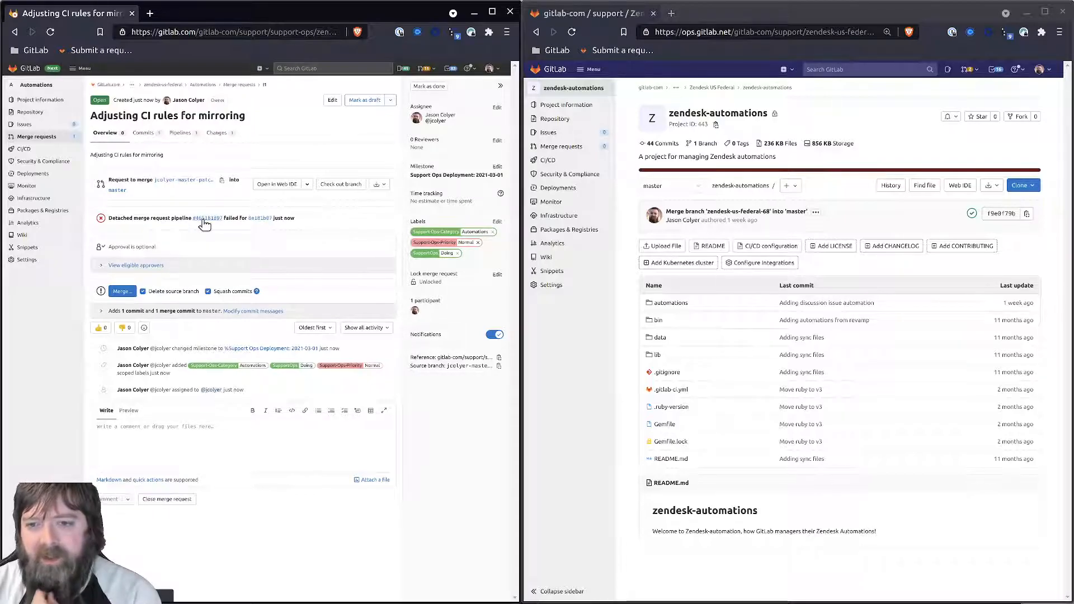
- Read the failed pipeline's rules/only YAML error, then review the merge request's .gitlab-ci.yml diff
click(203, 219)
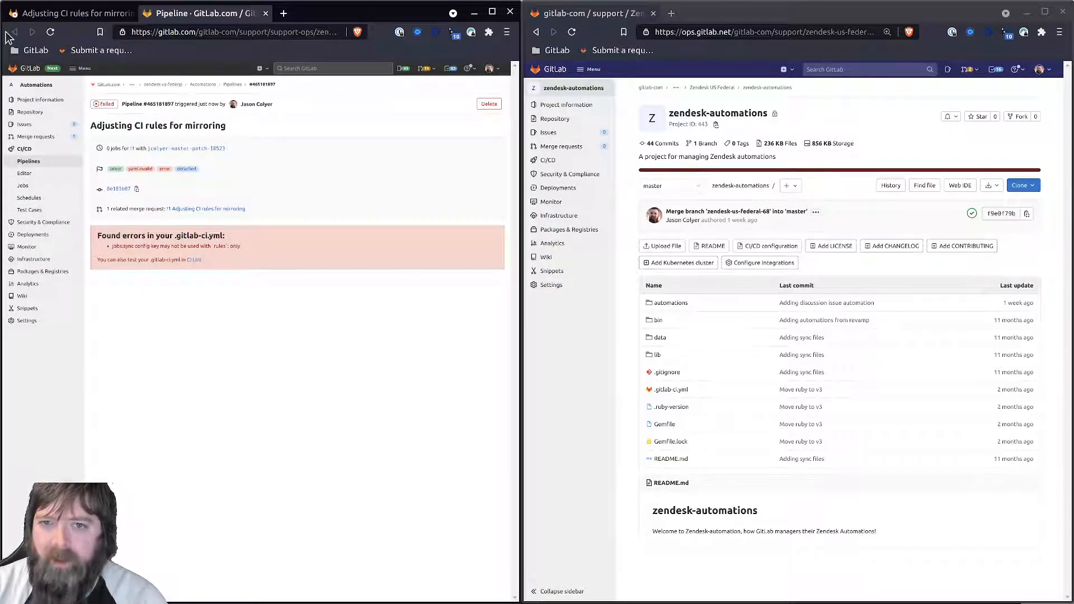
click(76, 12)
click(213, 138)
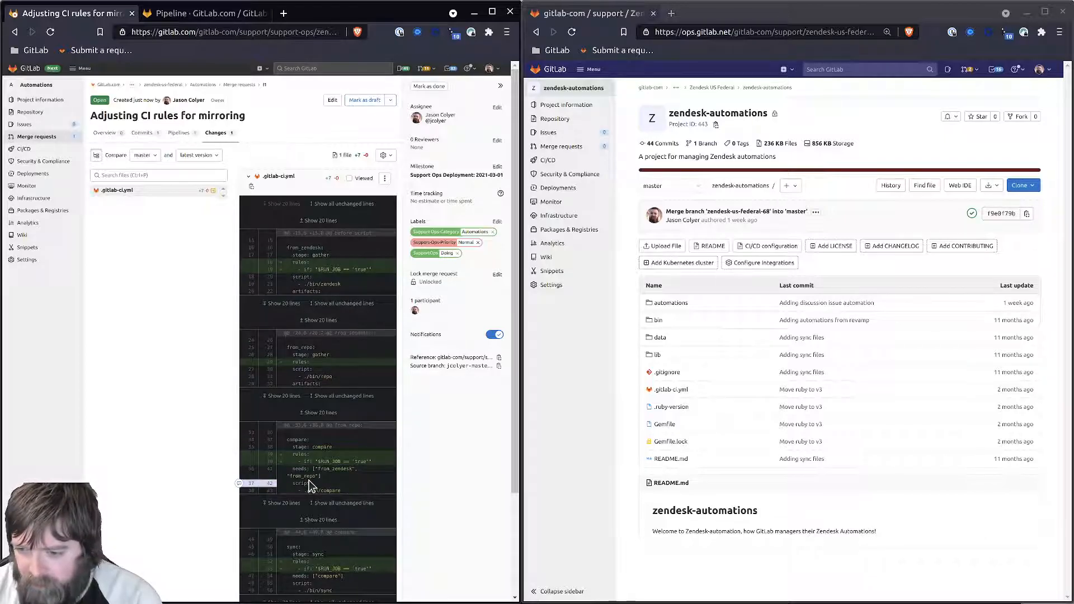
scroll(309, 480, down, 3)
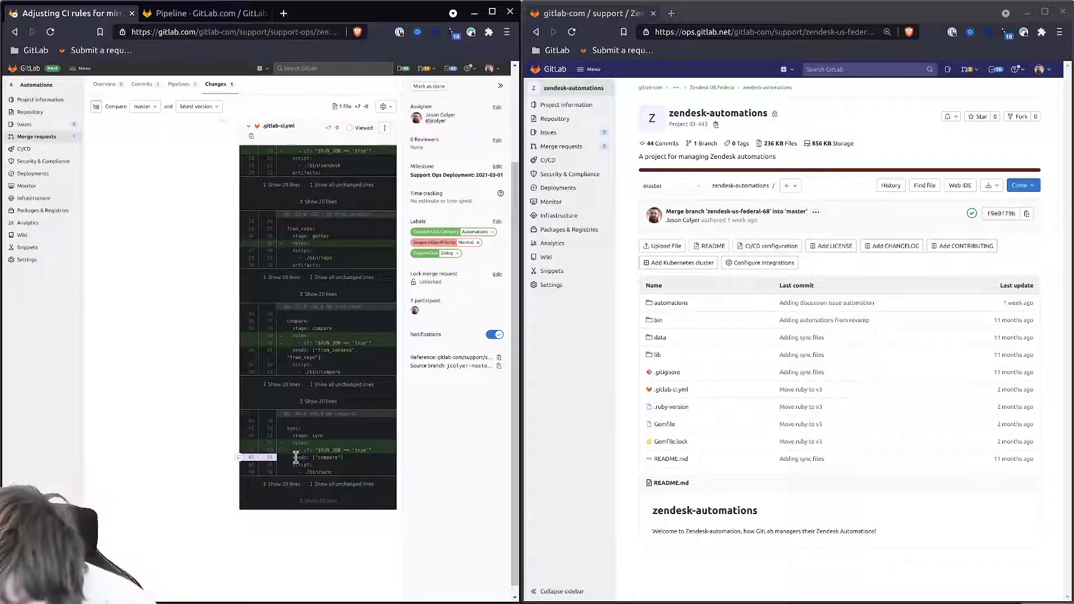
- Open the Macros project's .gitlab-ci.yml in a new tab, select all its code, then return to the merge request
scroll(297, 457, up, 3)
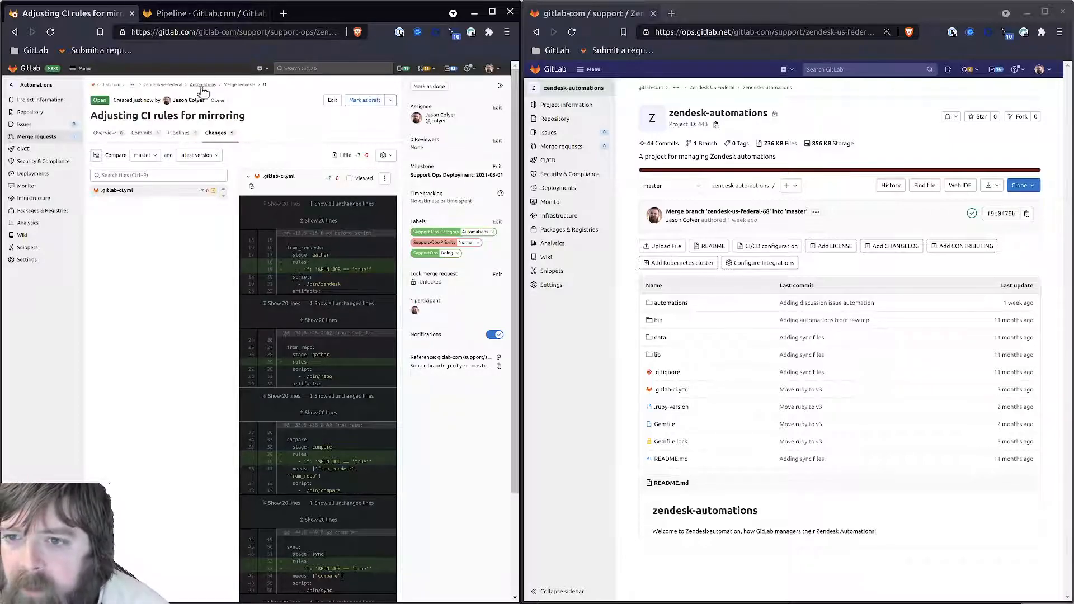
middle_click(173, 85)
click(317, 22)
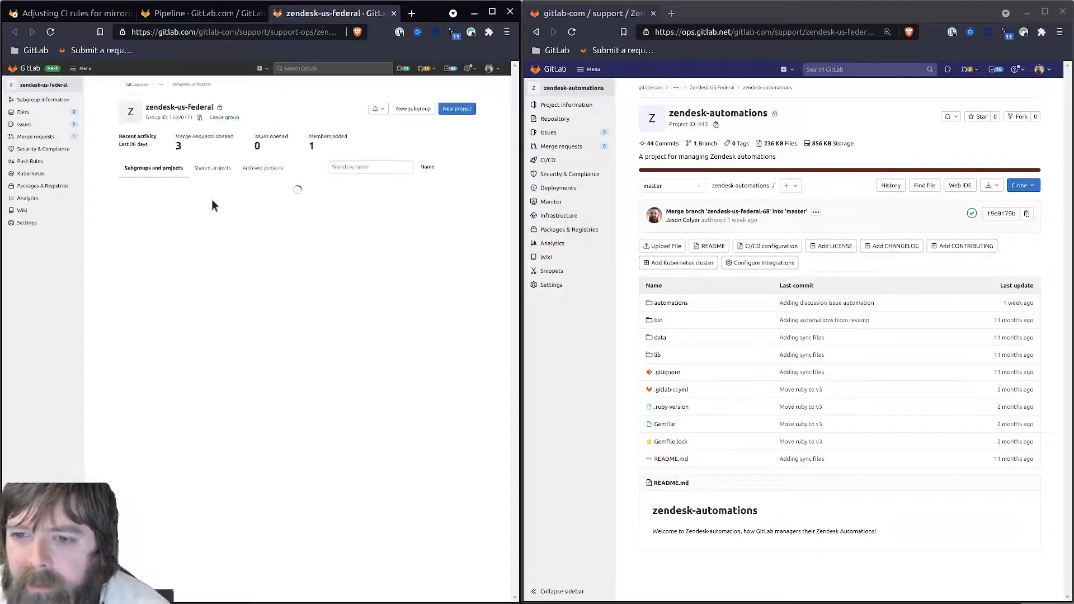
click(230, 223)
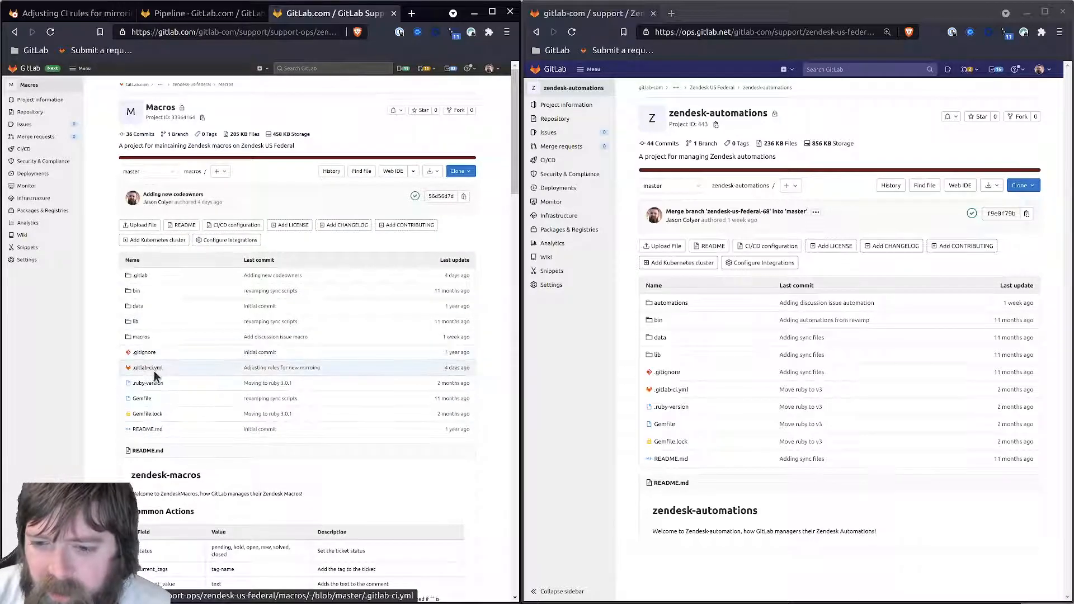
click(148, 368)
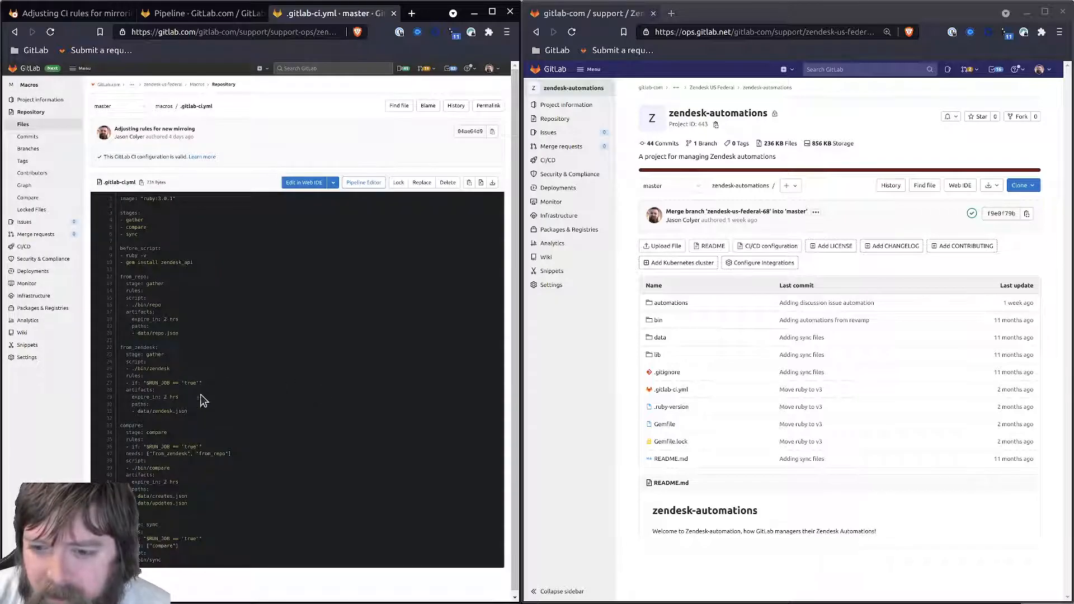
drag(174, 565, 122, 213)
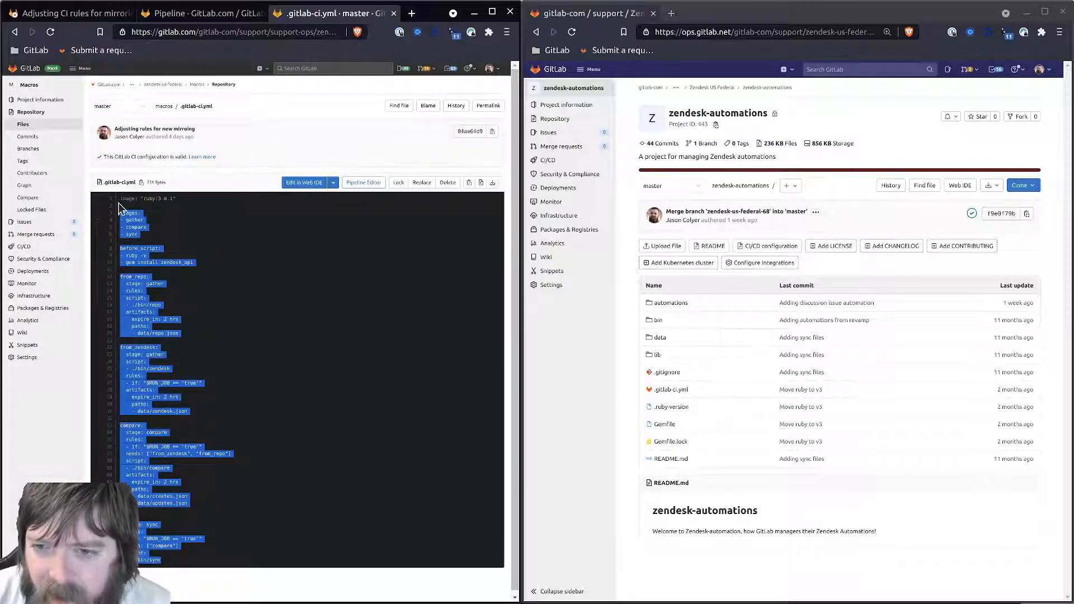
click(71, 13)
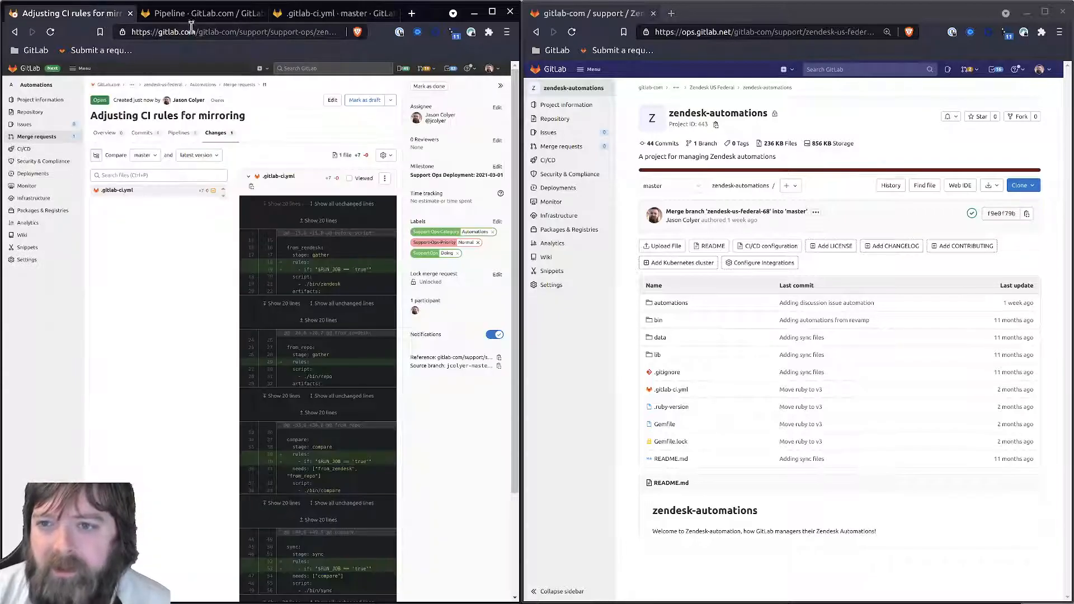
click(104, 133)
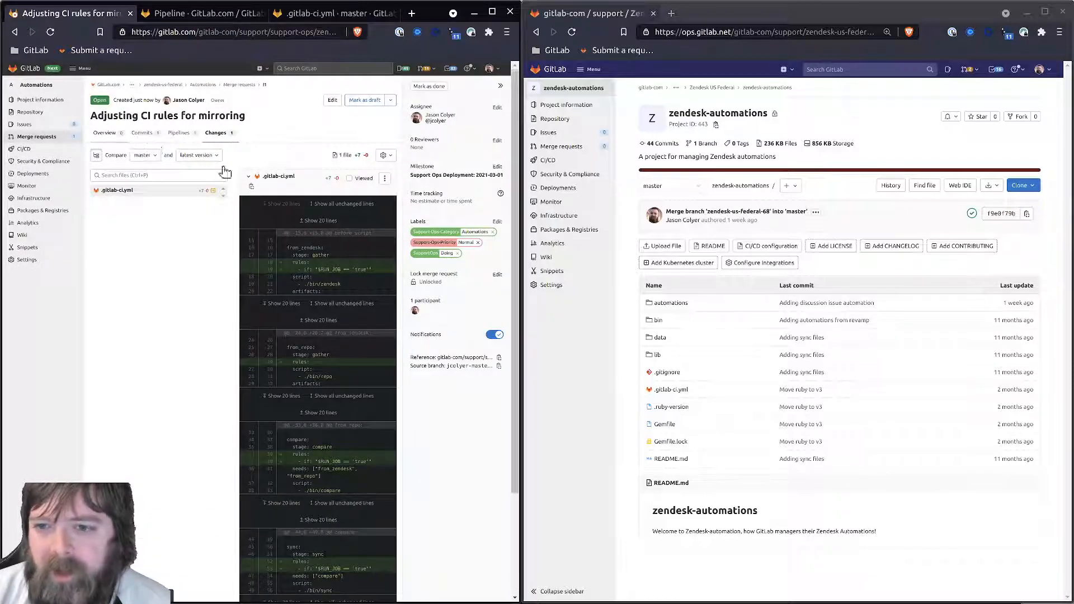
- Commit a 'Cleanup' change removing the conflicting only: block from .gitlab-ci.yml
click(277, 184)
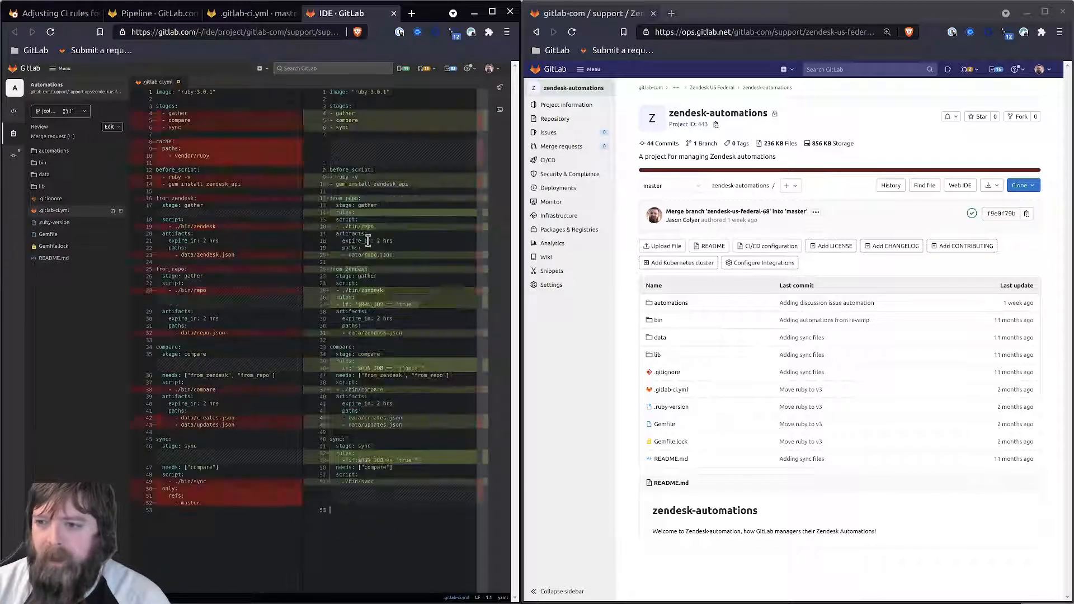
click(95, 567)
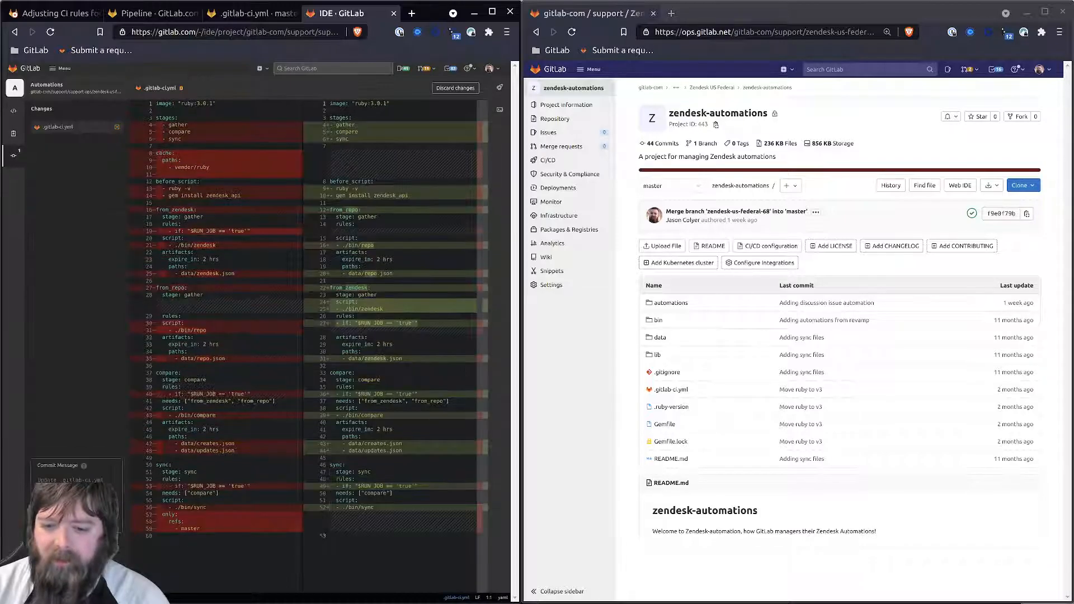
text(Cleanup)
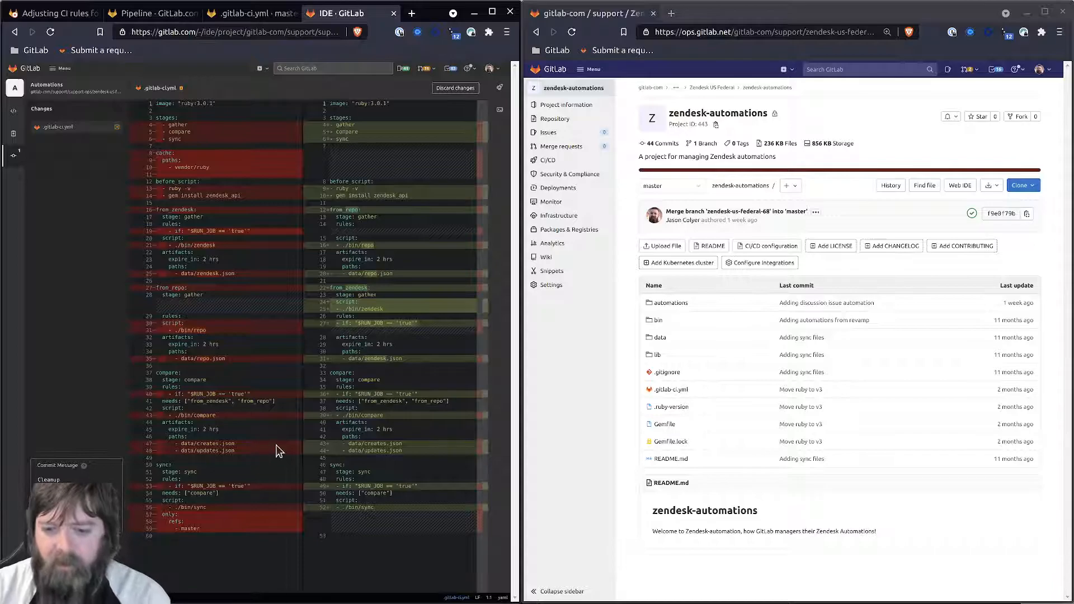
- Reload the merge request and close the Web IDE and .gitlab-ci.yml tabs
click(59, 14)
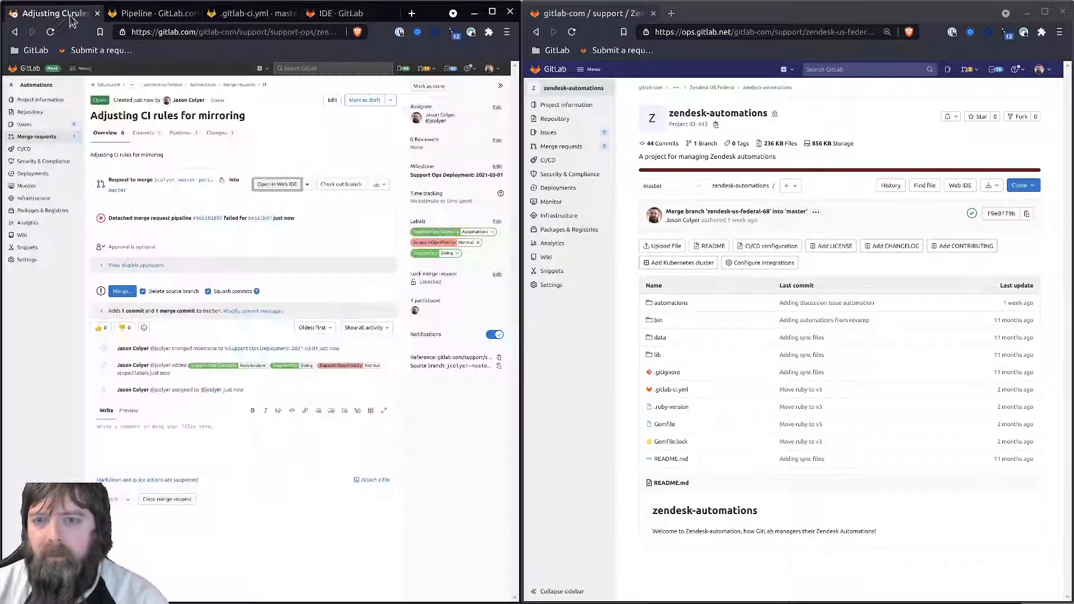
key(F5)
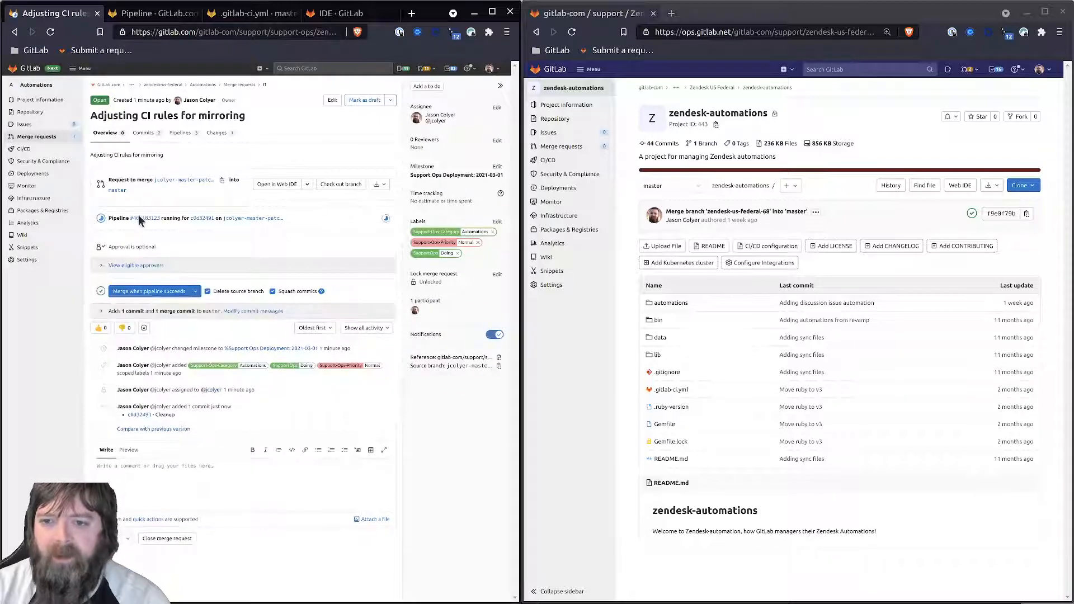
click(349, 14)
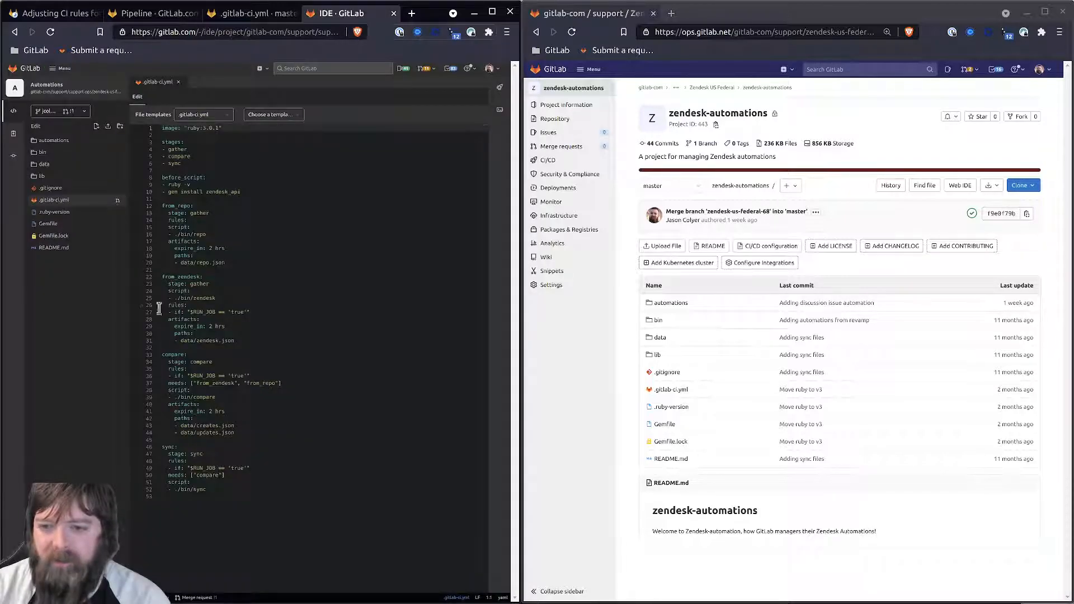
click(394, 13)
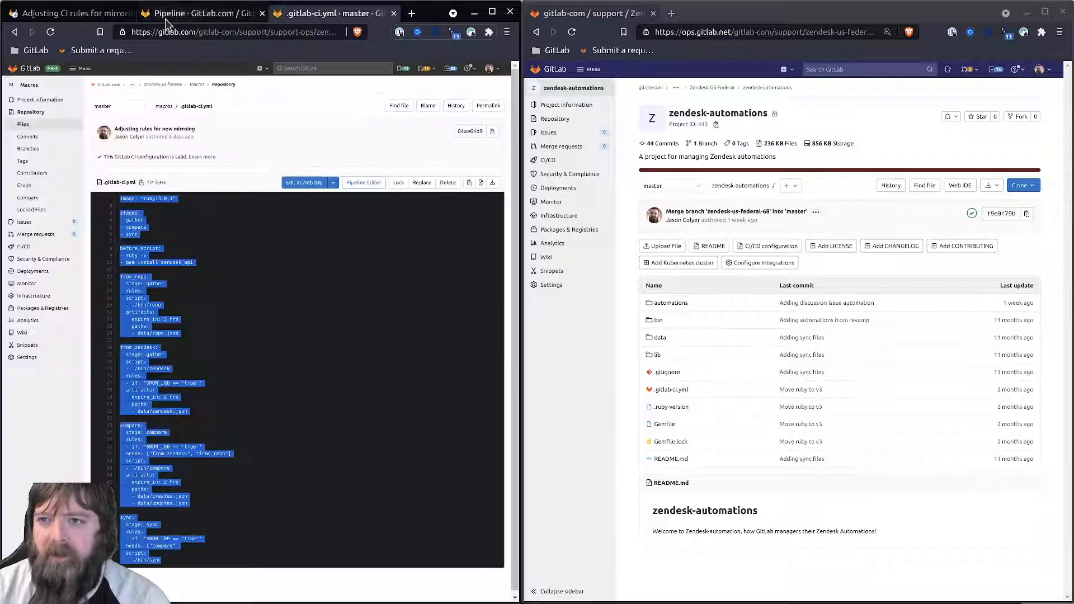
click(192, 275)
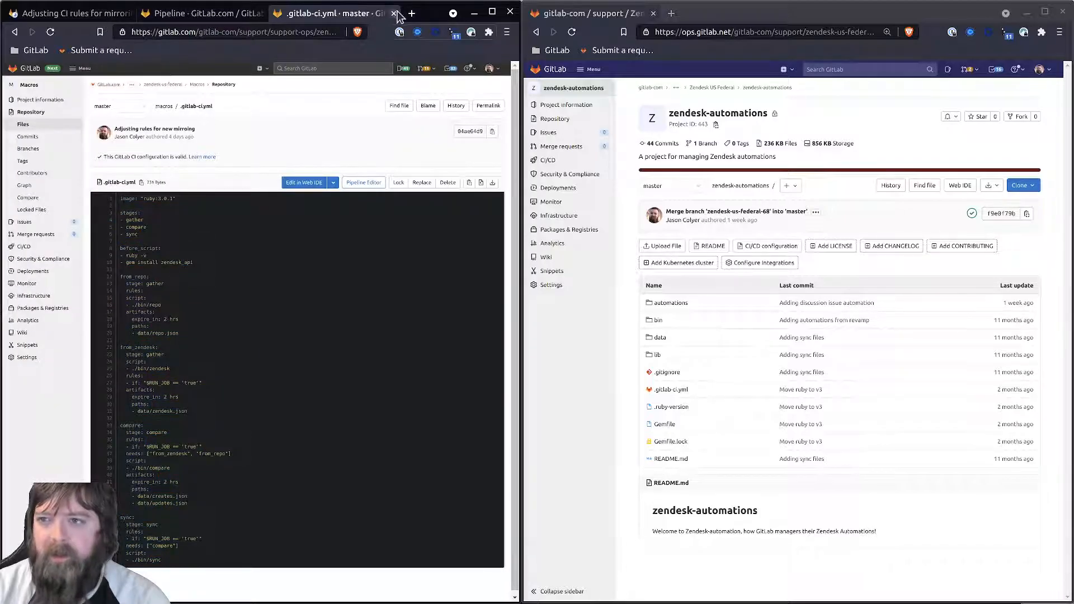
key(ctrl+w)
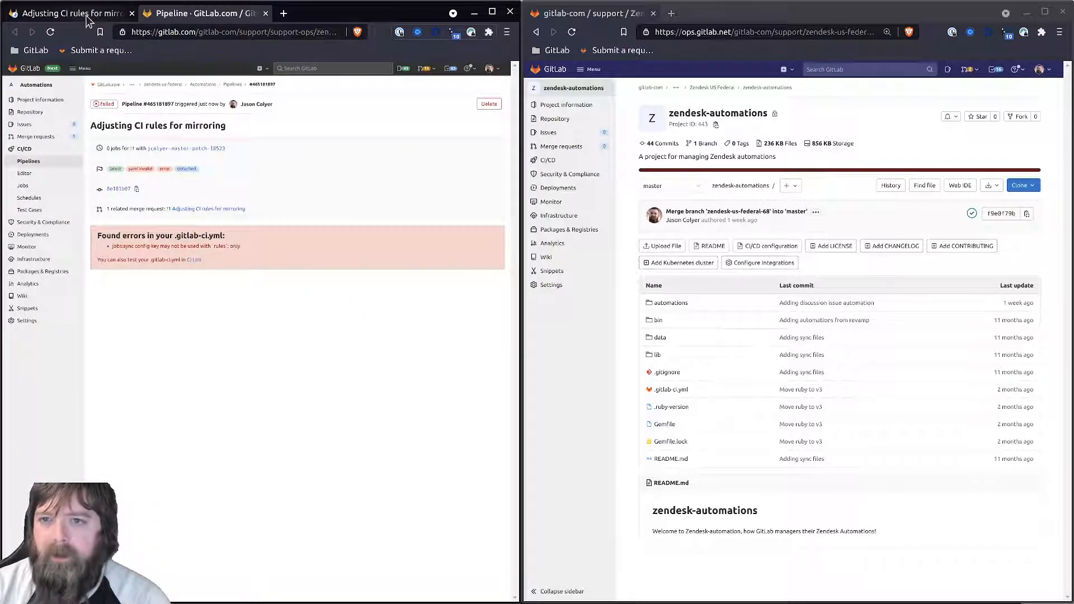
- Close the old failed pipeline and confirm the merge request's new pipeline passed
click(265, 13)
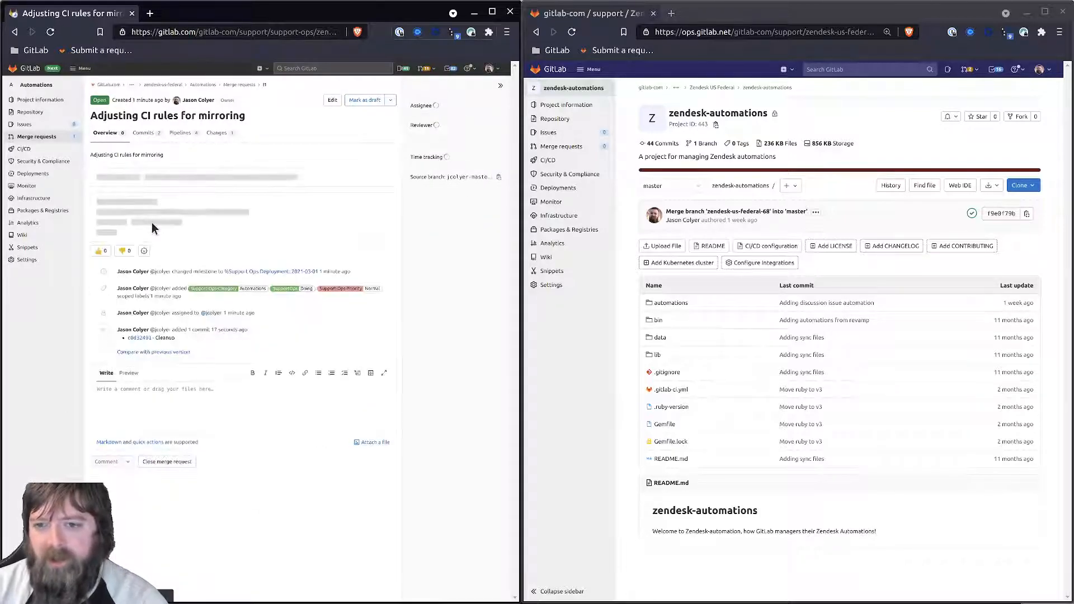
middle_click(209, 220)
click(162, 15)
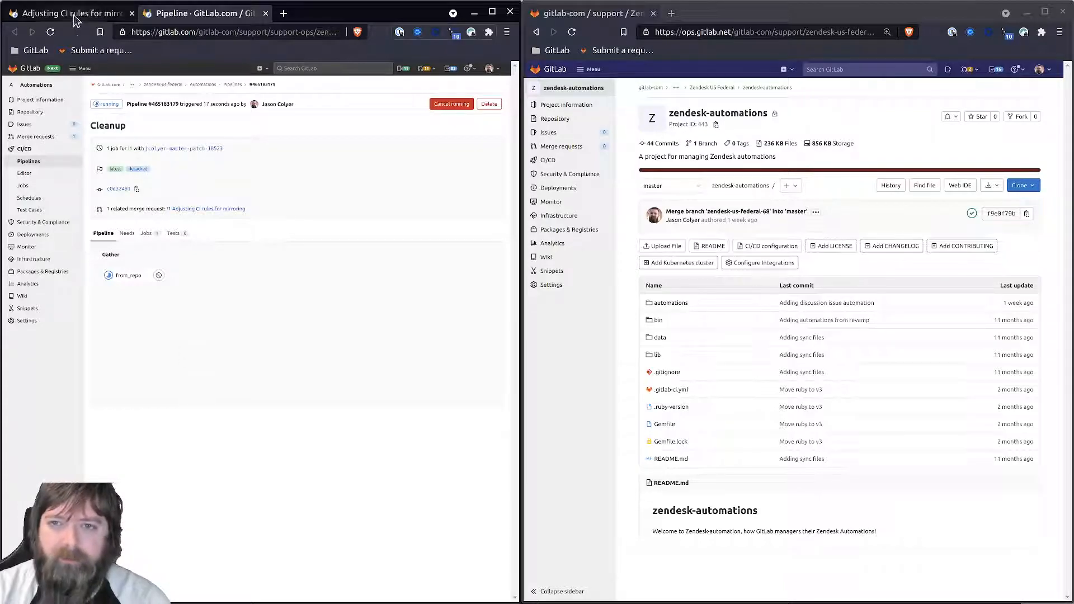
key(ctrl+w)
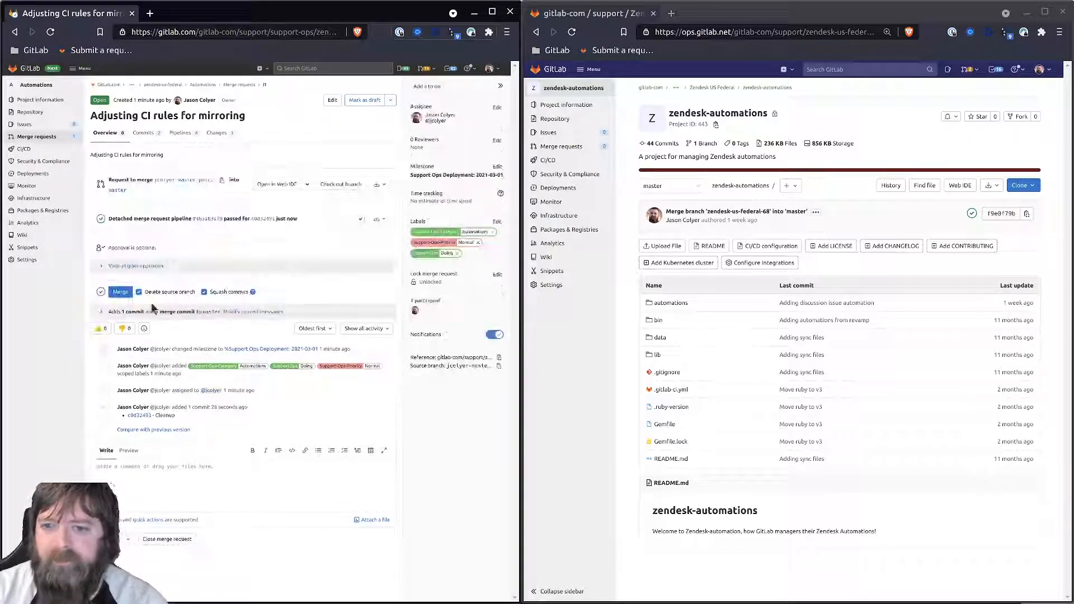
- Comment '/label ~SupportOps::Completed' and '/approve' on the merge request, then open General settings
click(182, 491)
text(/label ~supporto)
key(Down)
key(Down)
key(Return)
text(/approve)
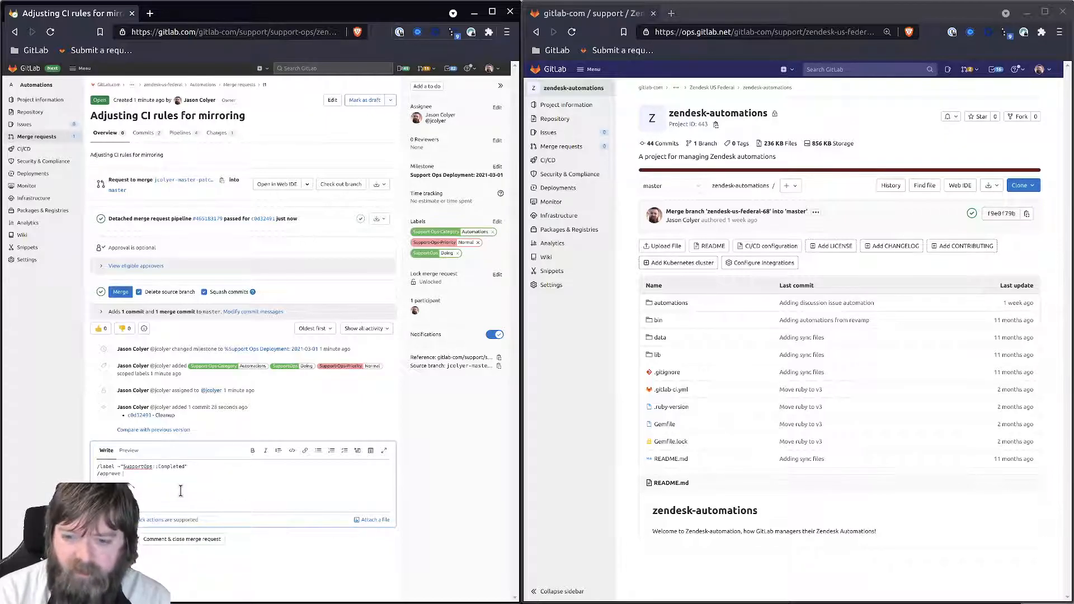
key(ctrl+Return)
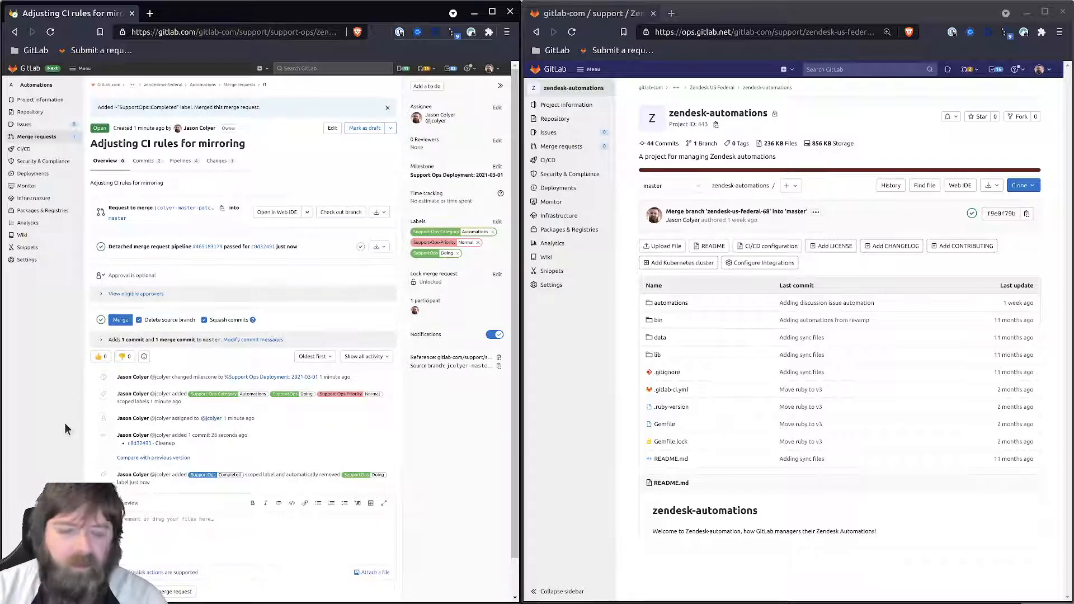
middle_click(28, 263)
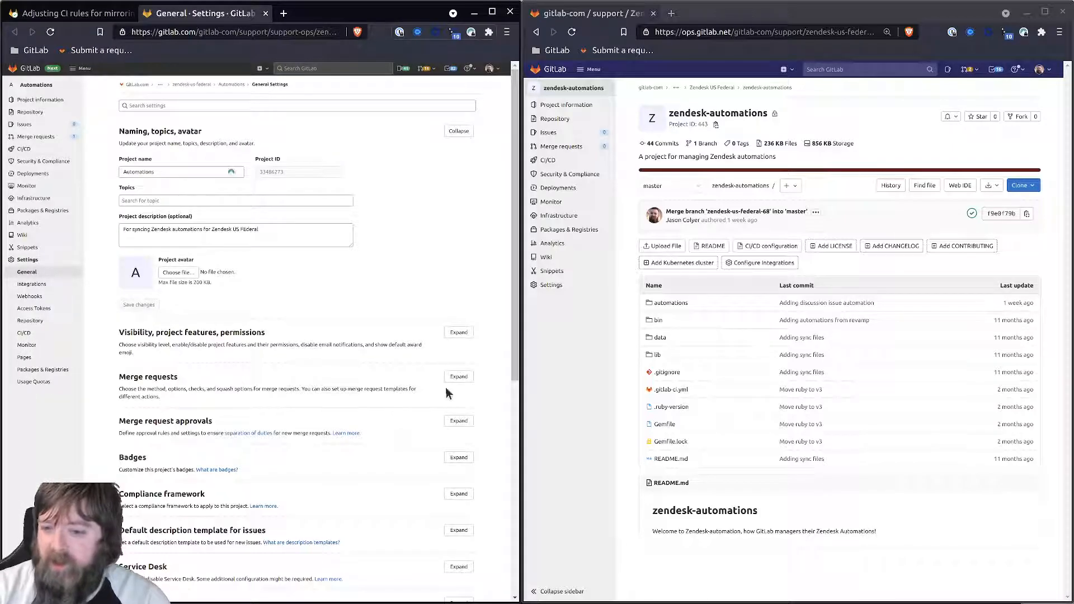
- Block approval-rule editing, allow author approval, save, and name a new rule 'Support Operations'
click(459, 421)
scroll(201, 402, down, 4)
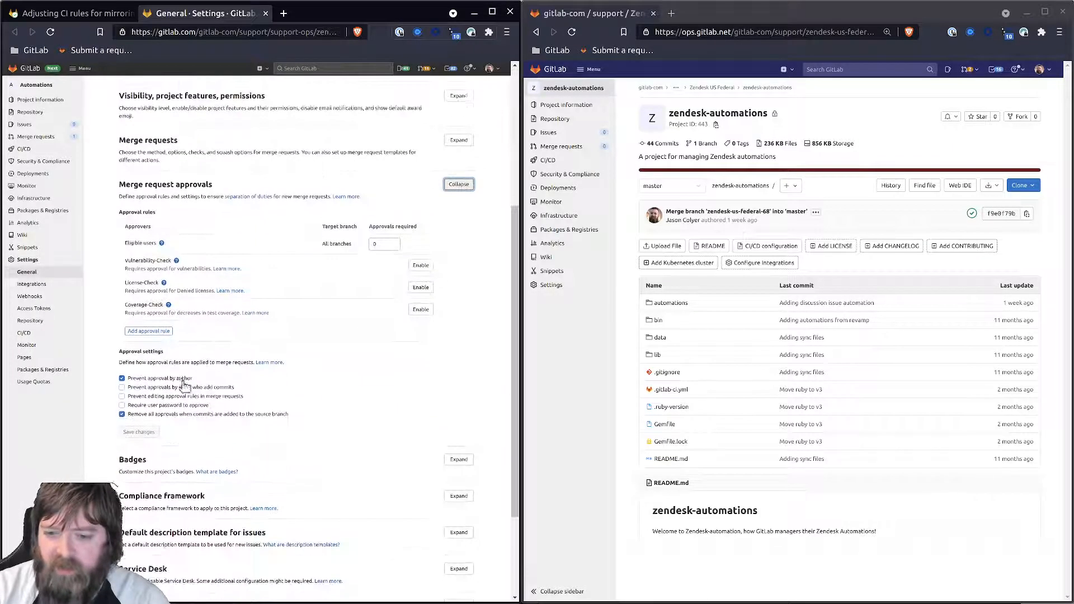
click(147, 399)
click(149, 379)
click(139, 431)
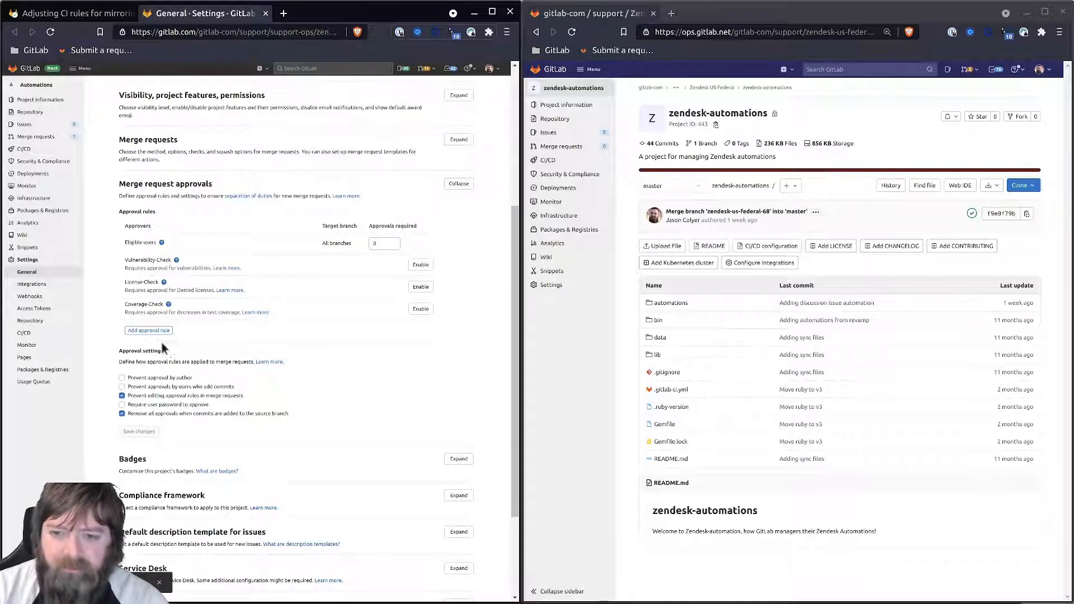
click(148, 330)
text(S)
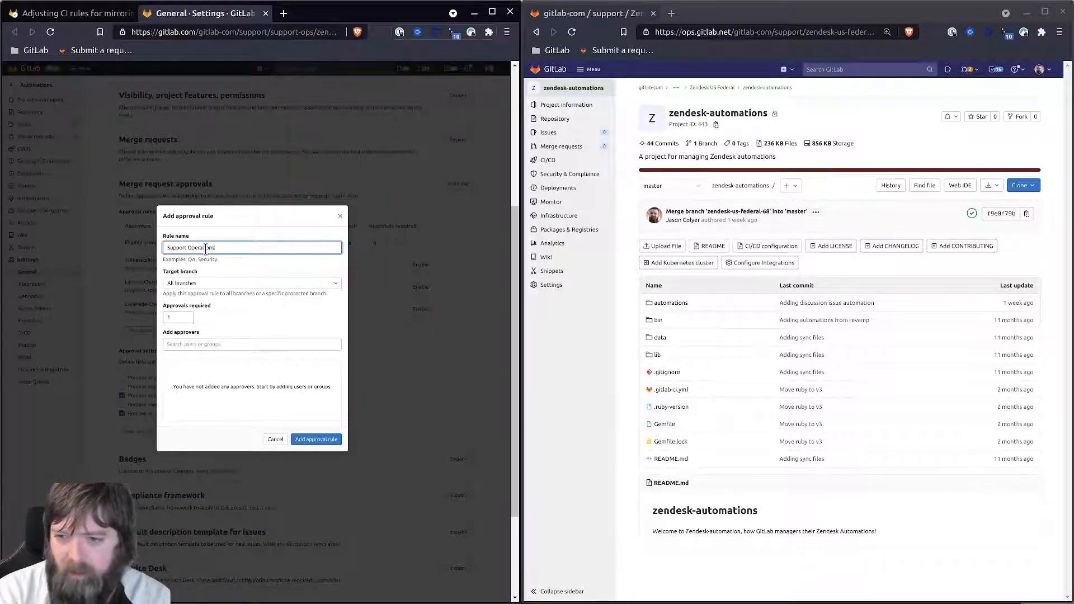
text(upport Operations)
- Create the Support Operations rule on master with two team members and gl-support-bot as approvers
click(189, 284)
click(194, 352)
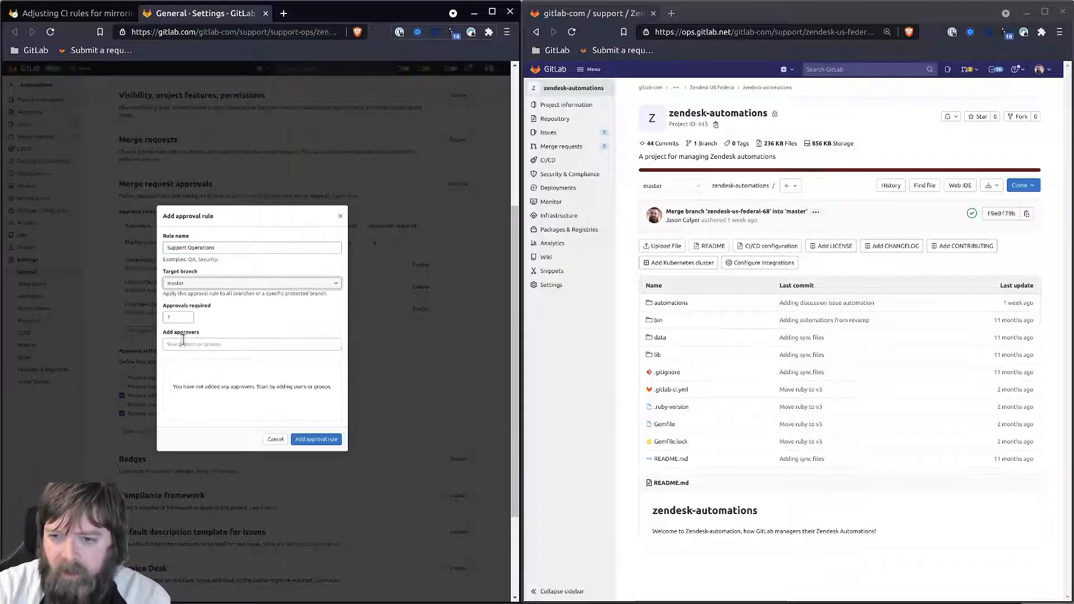
click(215, 346)
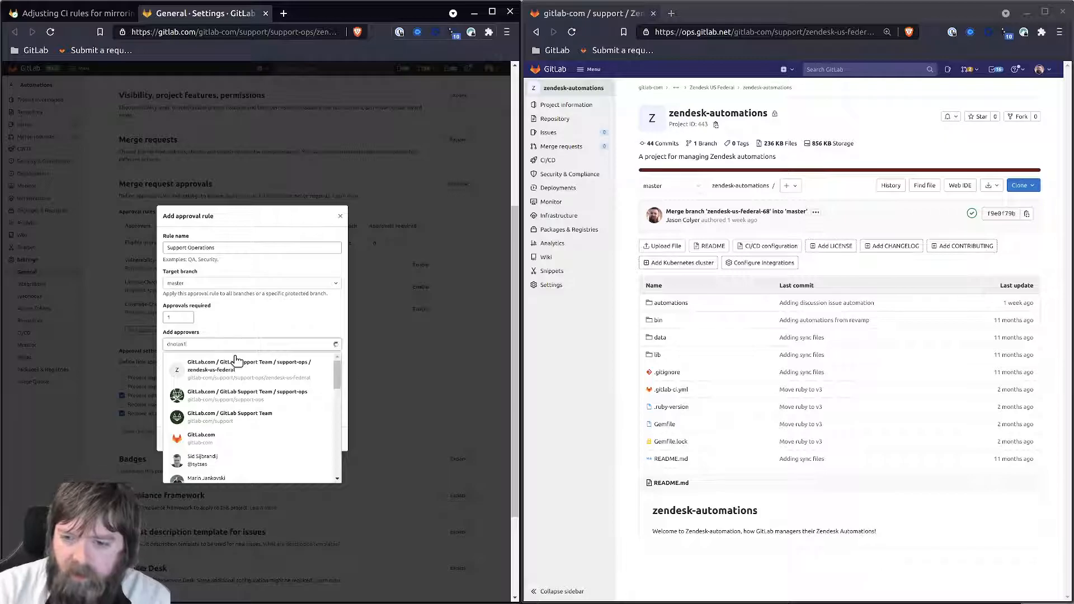
click(216, 361)
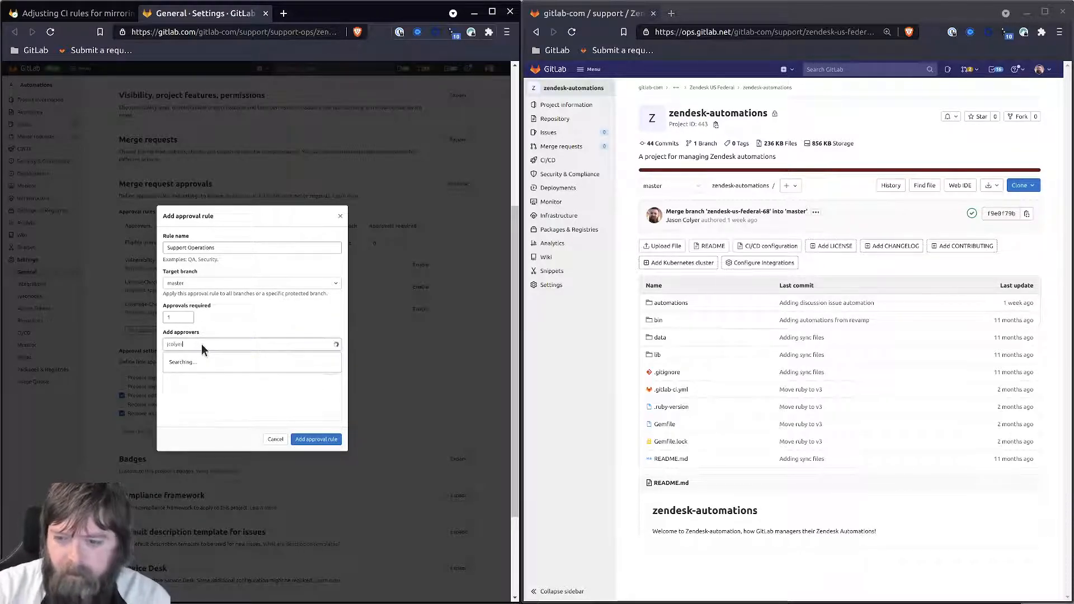
click(200, 364)
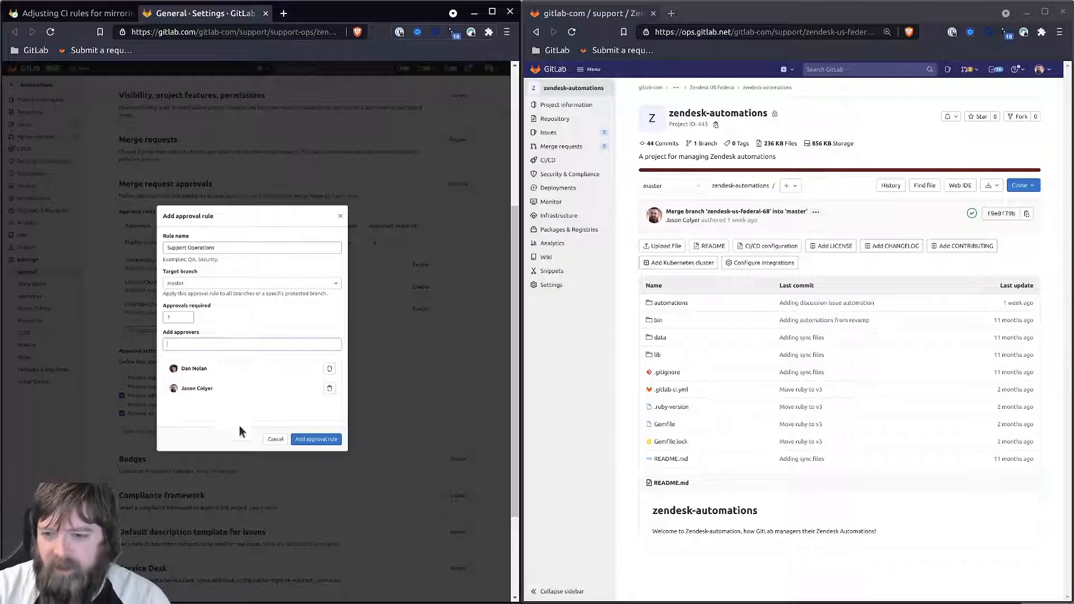
click(202, 341)
text(gl-support-bot)
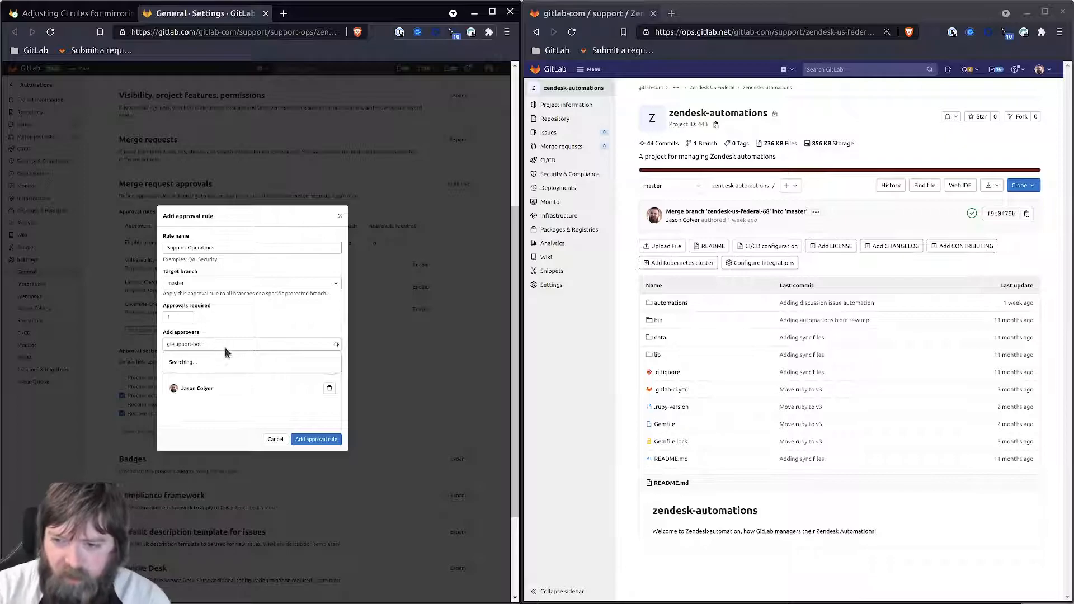
click(198, 365)
click(317, 440)
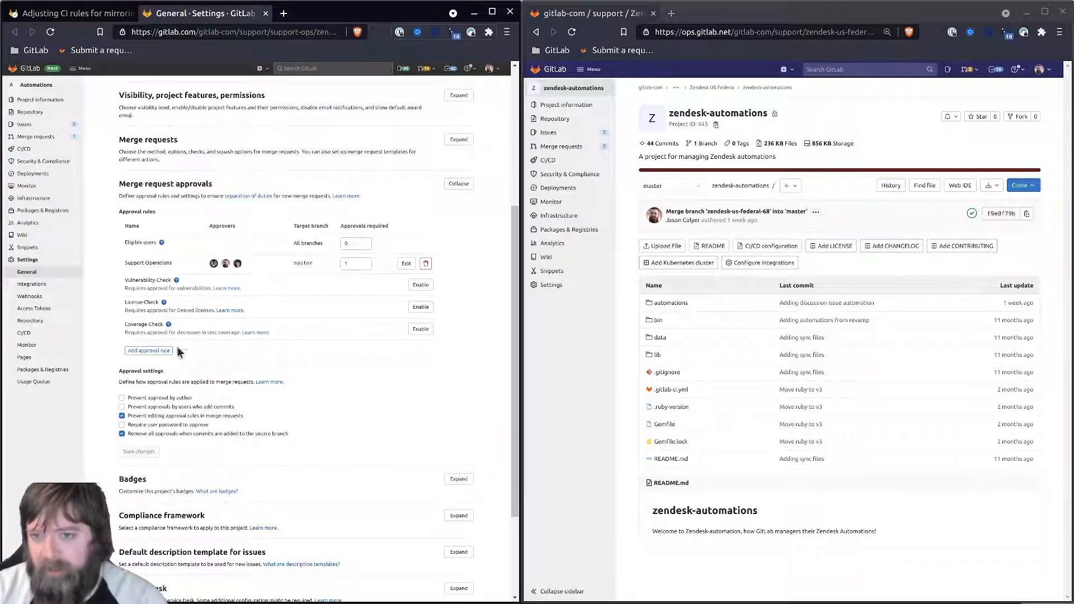
- Require squash, successful pipelines and resolved discussions for merge requests, and save
scroll(270, 498, down, 3)
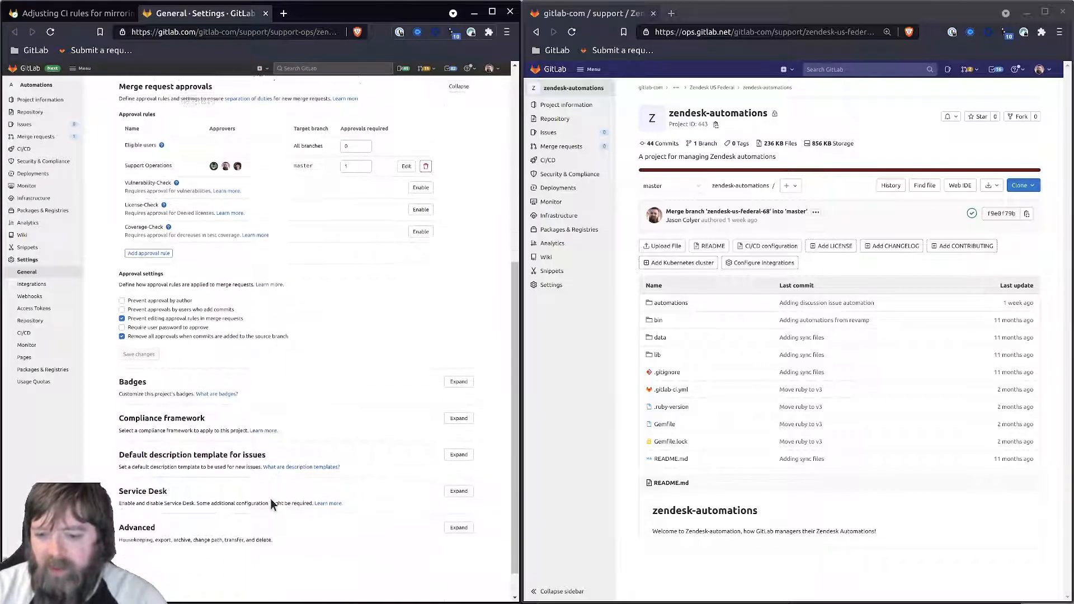
scroll(290, 500, up, 4)
click(459, 169)
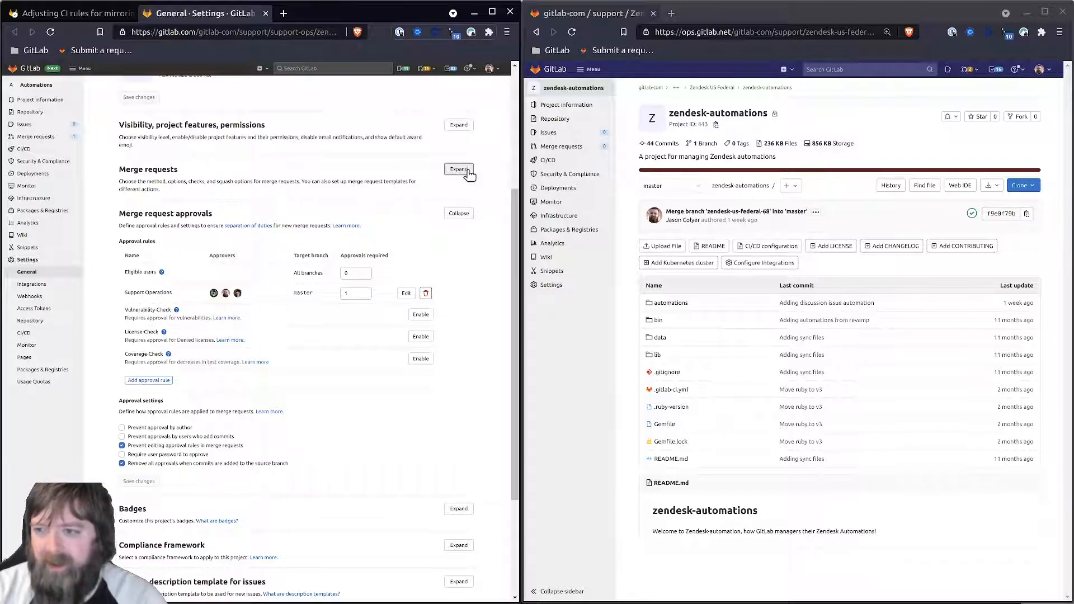
scroll(139, 392, down, 3)
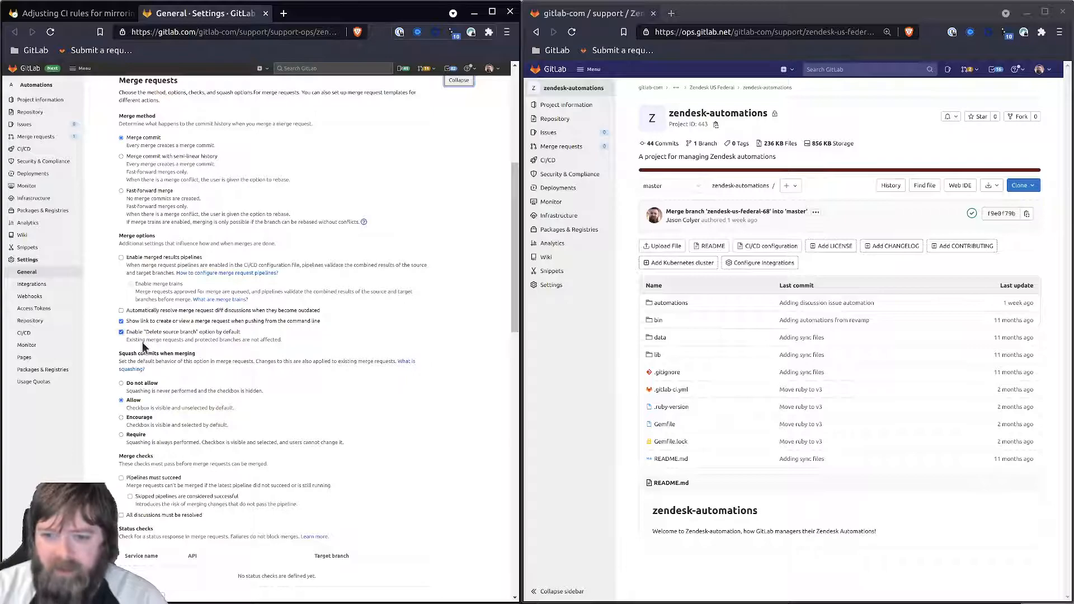
scroll(140, 391, down, 2)
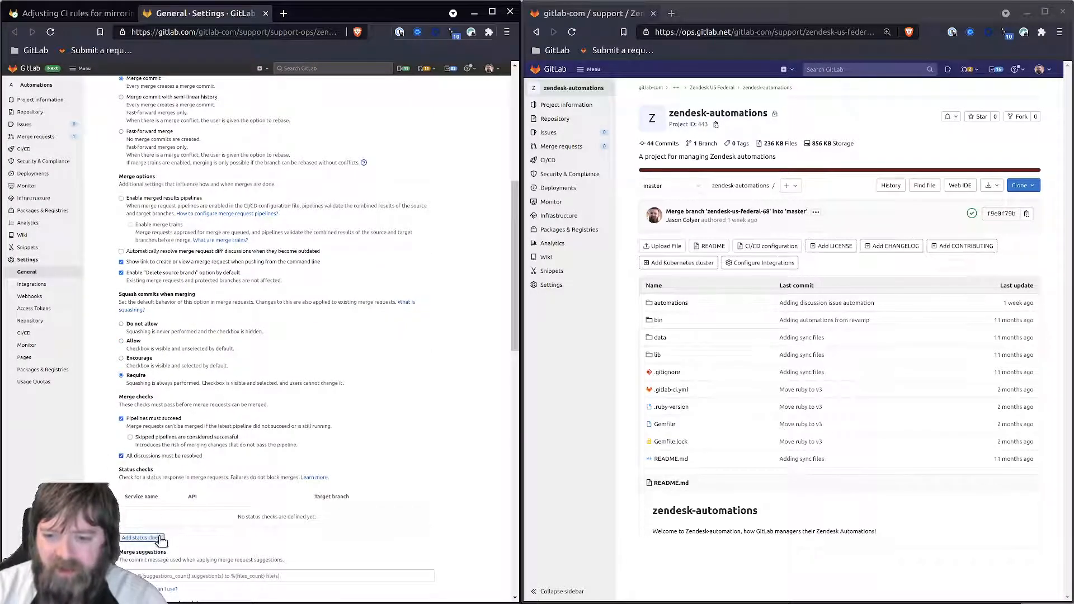
scroll(142, 459, down, 10)
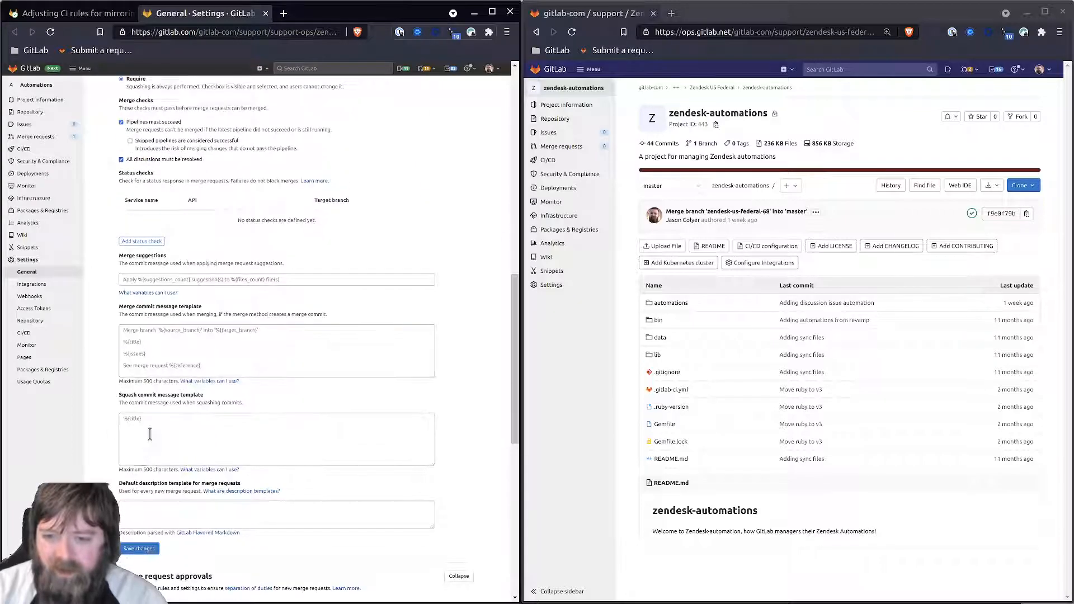
click(127, 549)
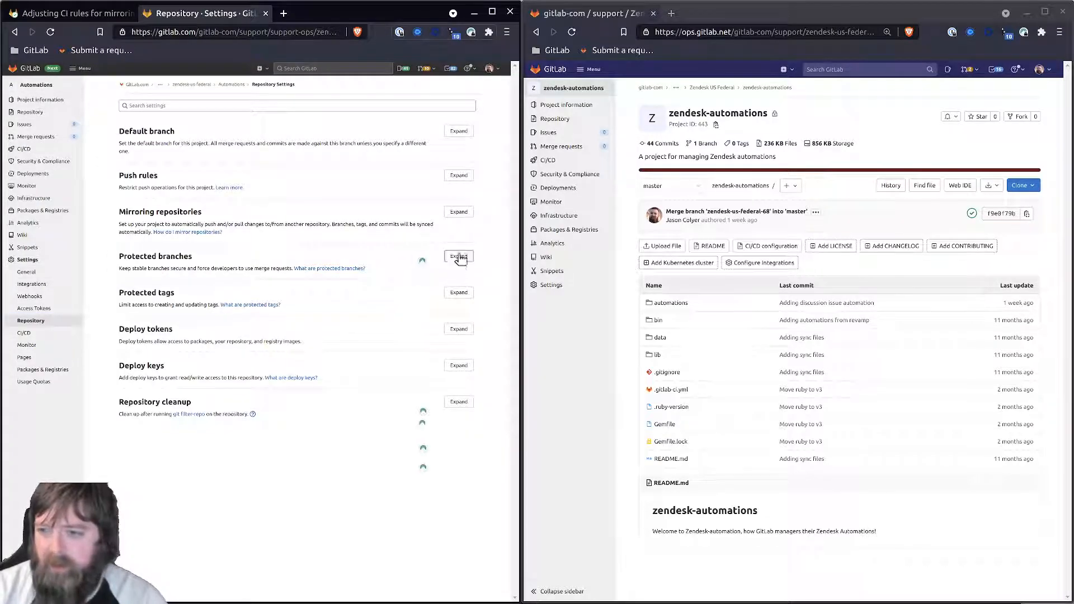
- Check the push mirror status and reload the ops.gitlab.net zendesk-automations project page
click(457, 212)
scroll(270, 382, down, 5)
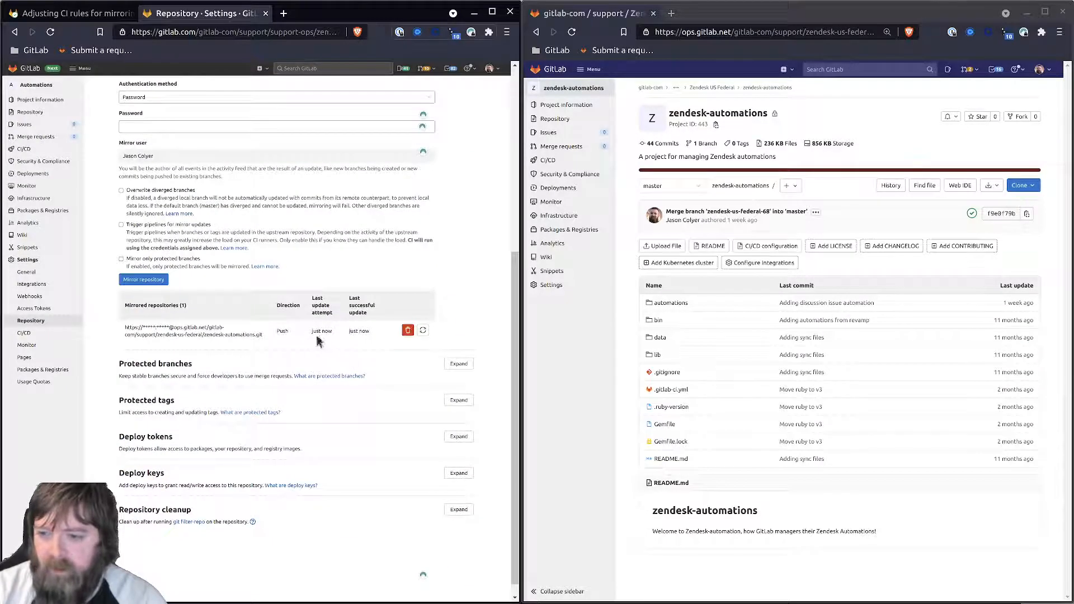
click(609, 490)
key(F5)
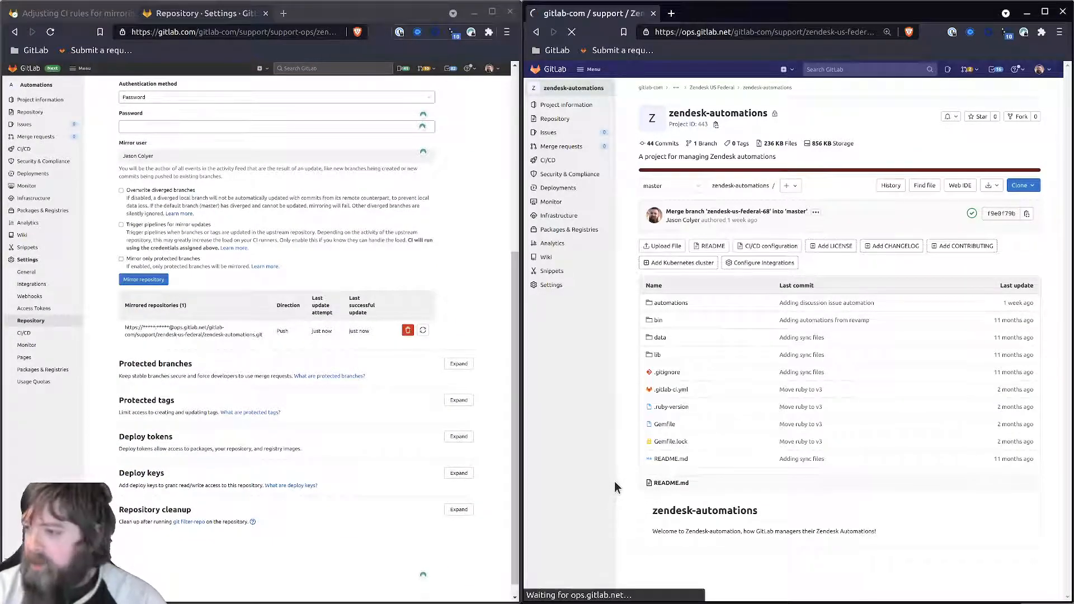